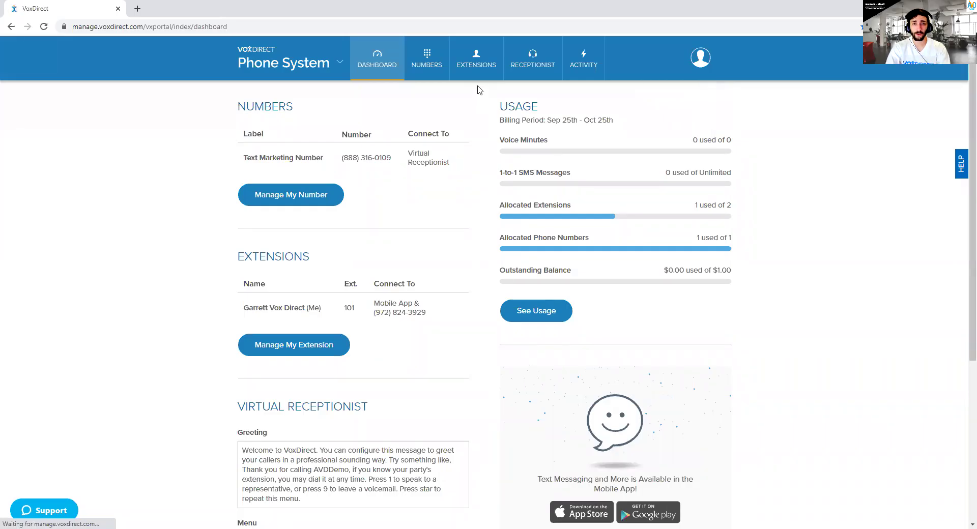
# - Open the management page of the virtual receptionist
pyautogui.moveTo(477, 76)
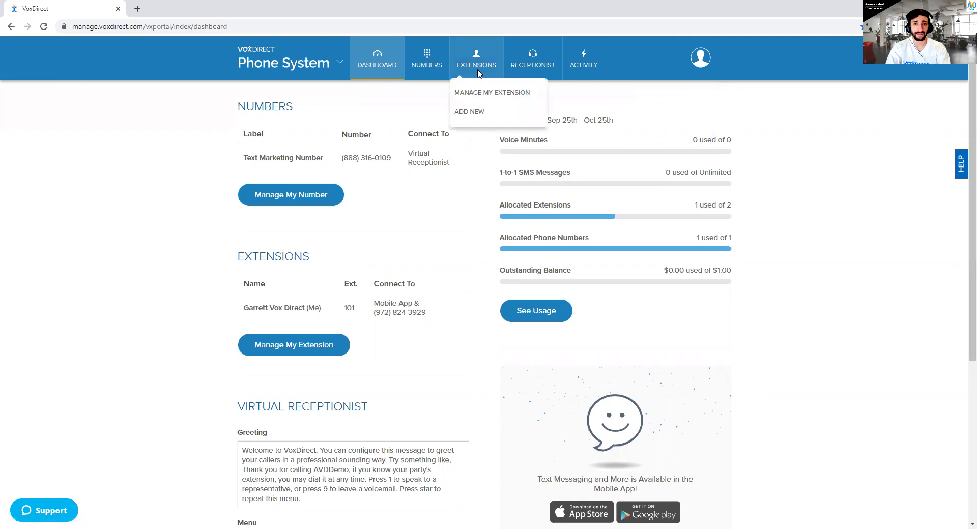
pyautogui.moveTo(527, 71)
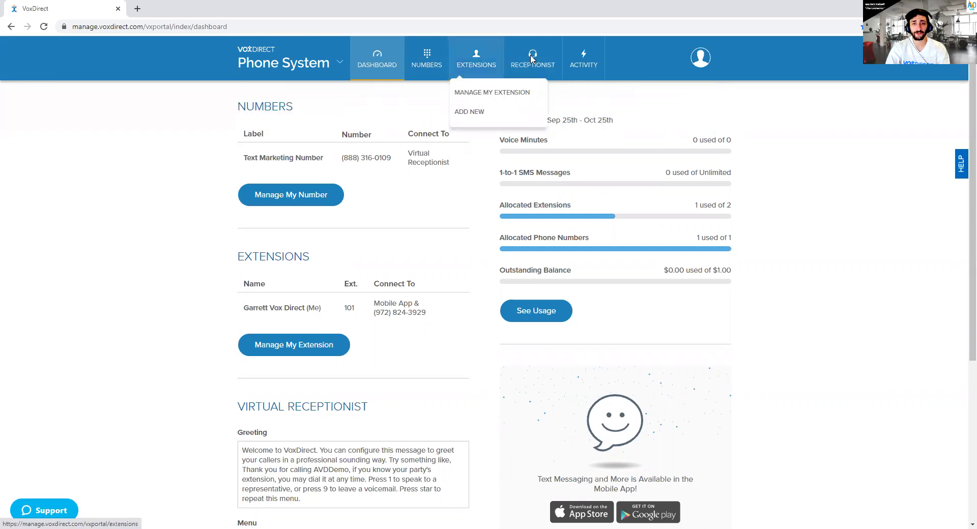
pyautogui.moveTo(592, 59)
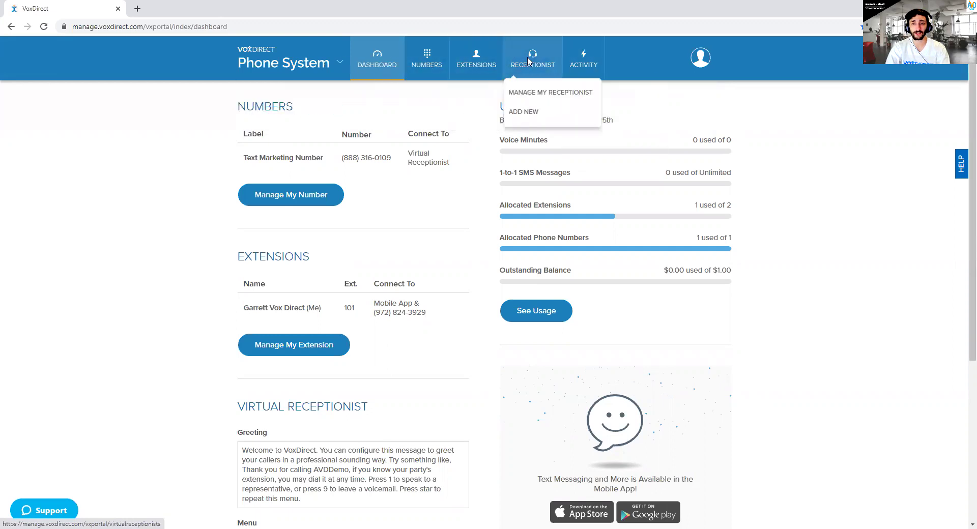
pyautogui.click(533, 96)
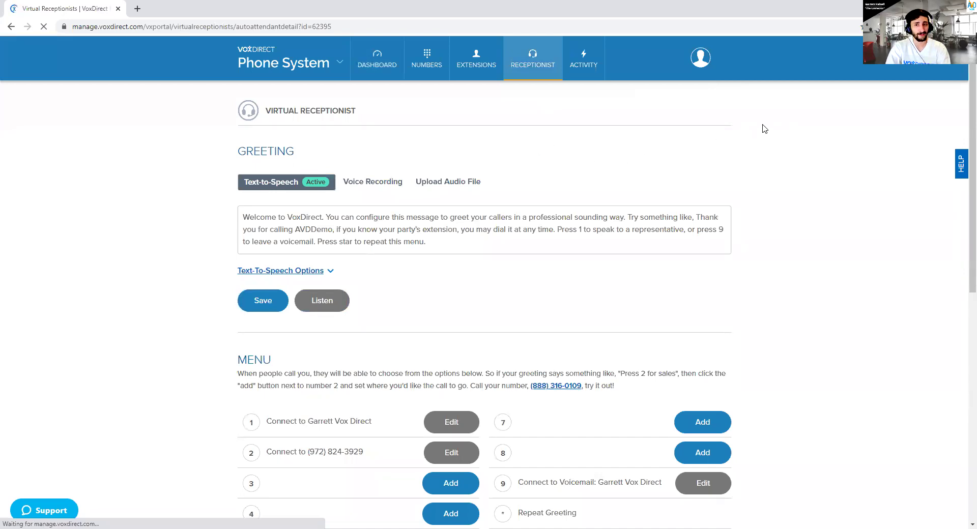
pyautogui.scroll(-1, 757, 144)
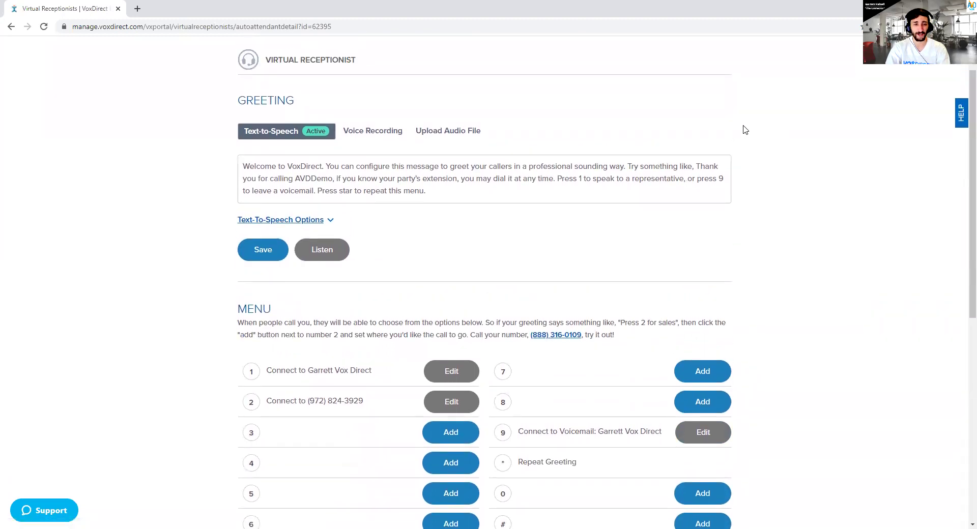
pyautogui.scroll(1, 744, 130)
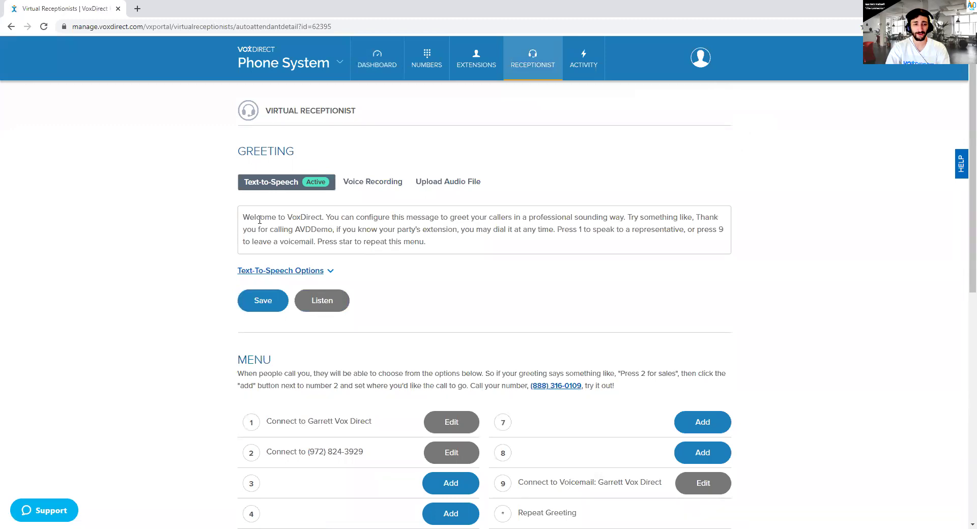
# - Review the text-to-speech greeting message, including its keypad instructions for callers
pyautogui.moveTo(244, 218); pyautogui.dragTo(539, 245)
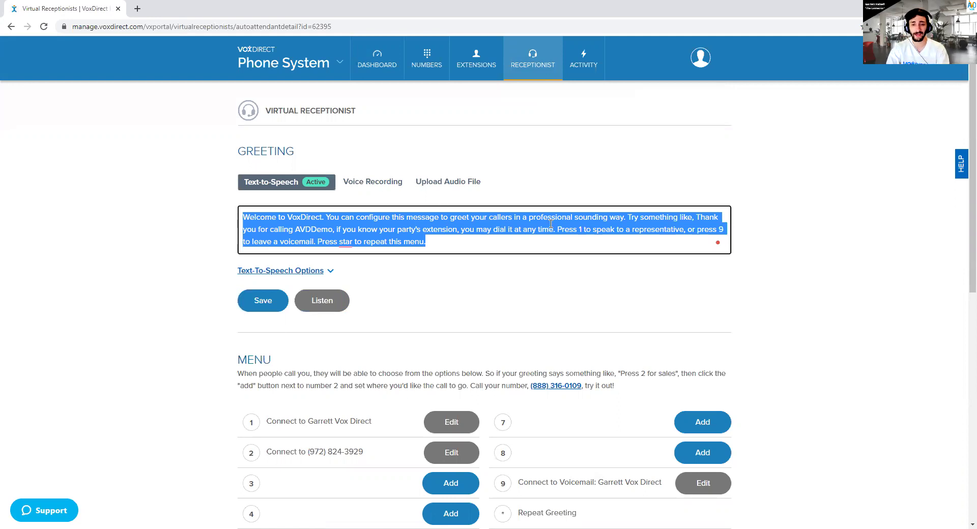
pyautogui.click(556, 247)
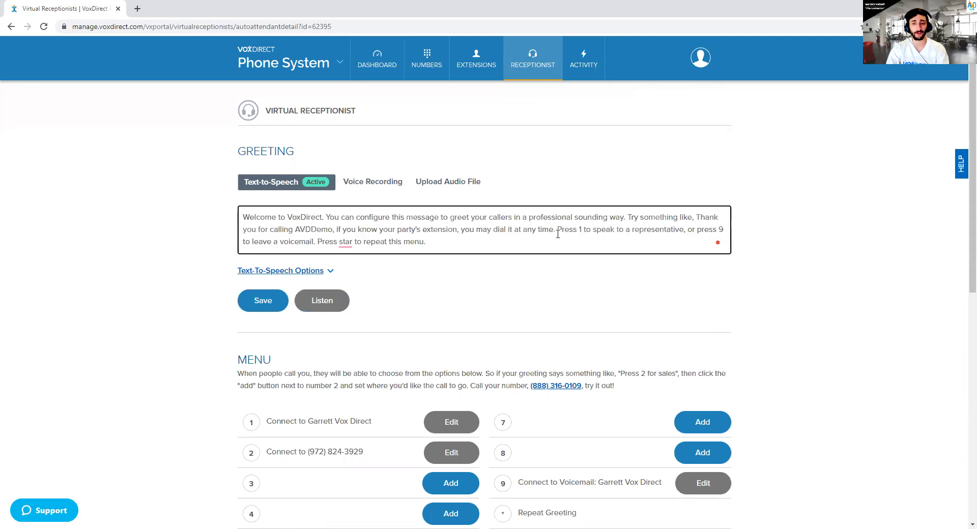
pyautogui.moveTo(557, 229); pyautogui.dragTo(584, 246)
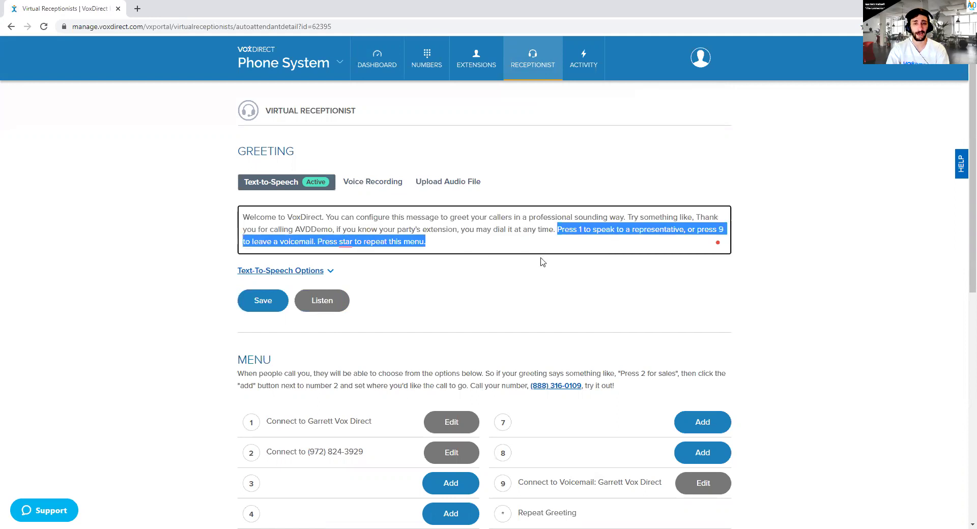
pyautogui.click(466, 275)
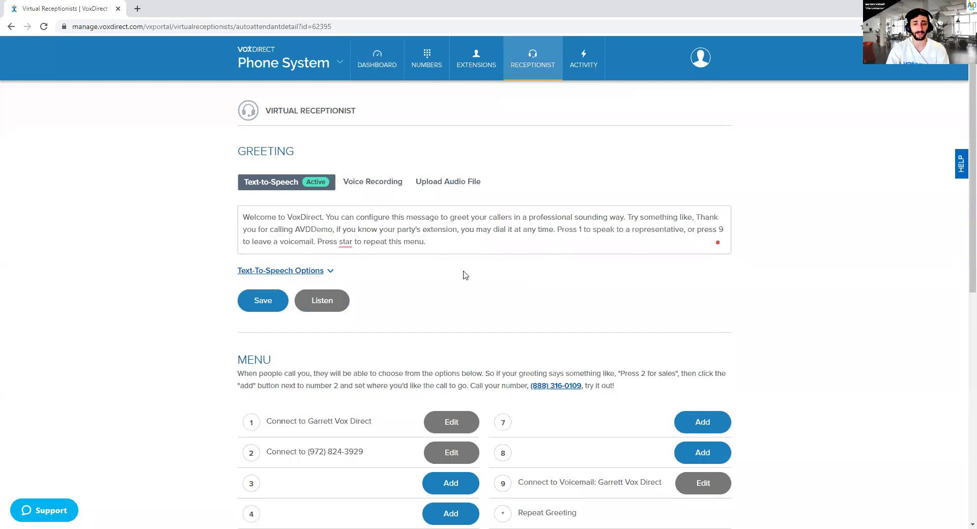
pyautogui.moveTo(244, 217); pyautogui.dragTo(558, 253)
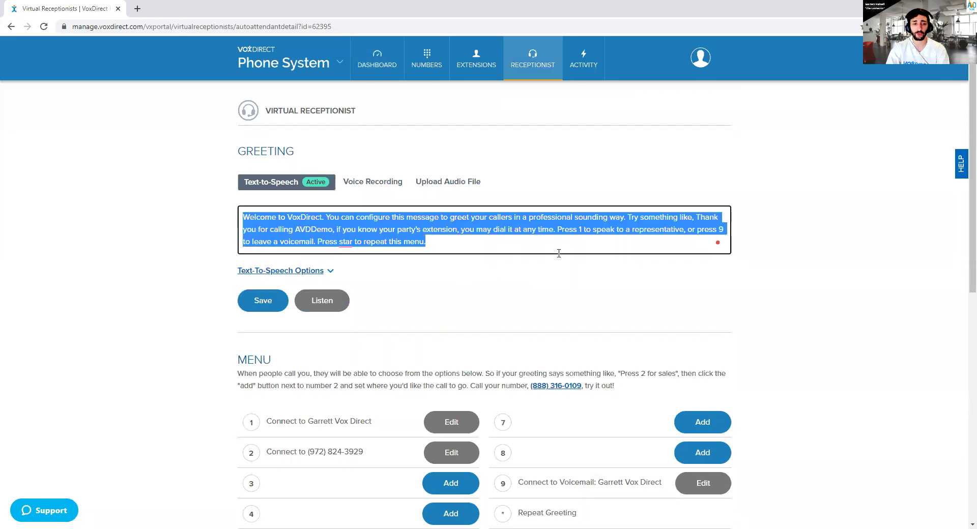
pyautogui.click(640, 252)
# - Expand the text-to-speech options of the greeting and check the language setting
pyautogui.click(331, 271)
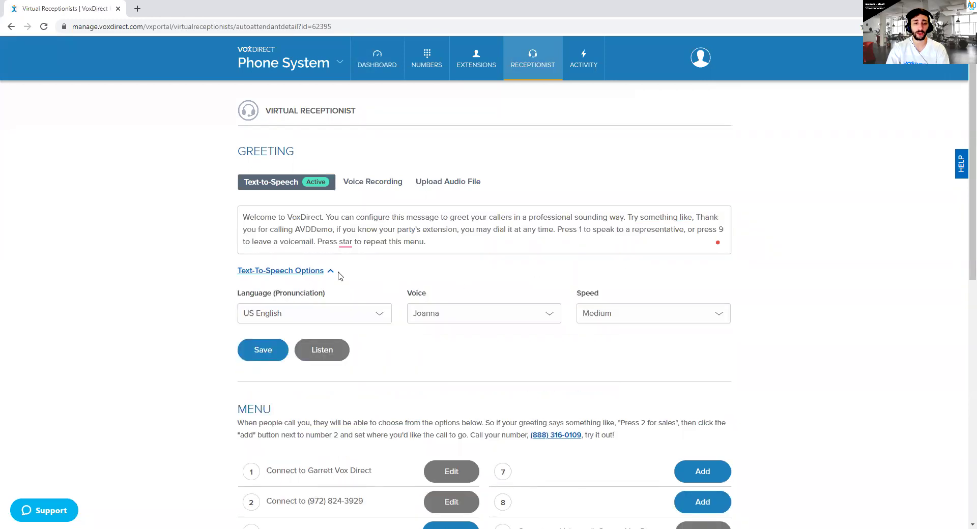
pyautogui.moveTo(221, 307); pyautogui.dragTo(676, 304)
pyautogui.click(820, 301)
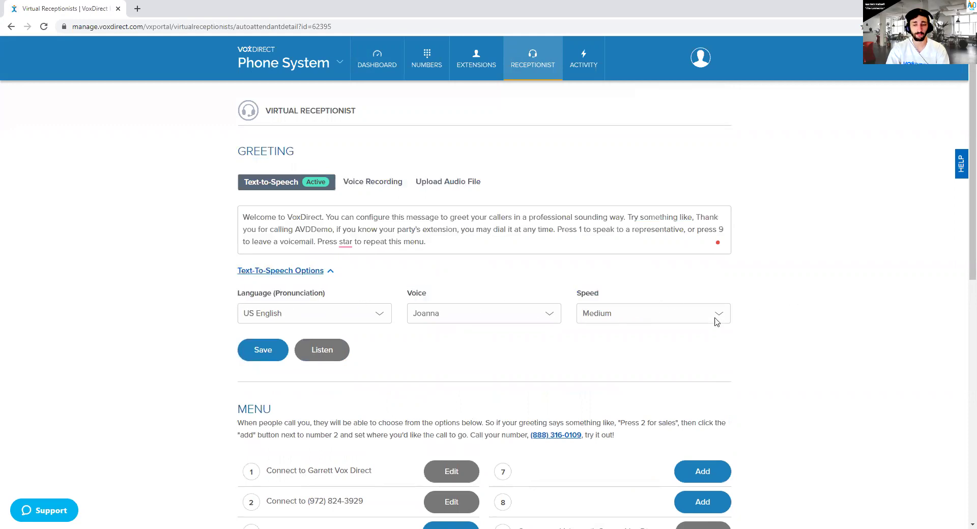
pyautogui.click(285, 315)
pyautogui.click(287, 314)
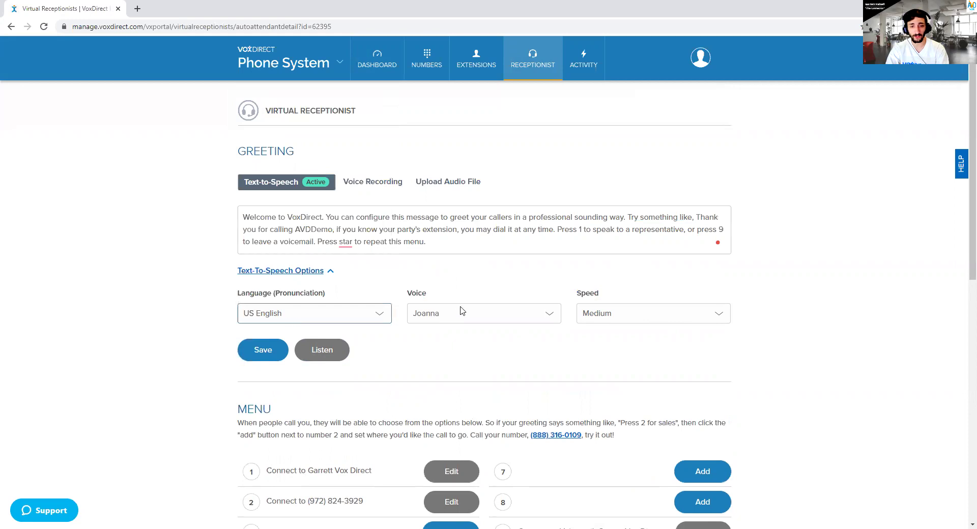
# - Examine the available voices and speaking speeds for the text-to-speech greeting without changing them
pyautogui.click(518, 317)
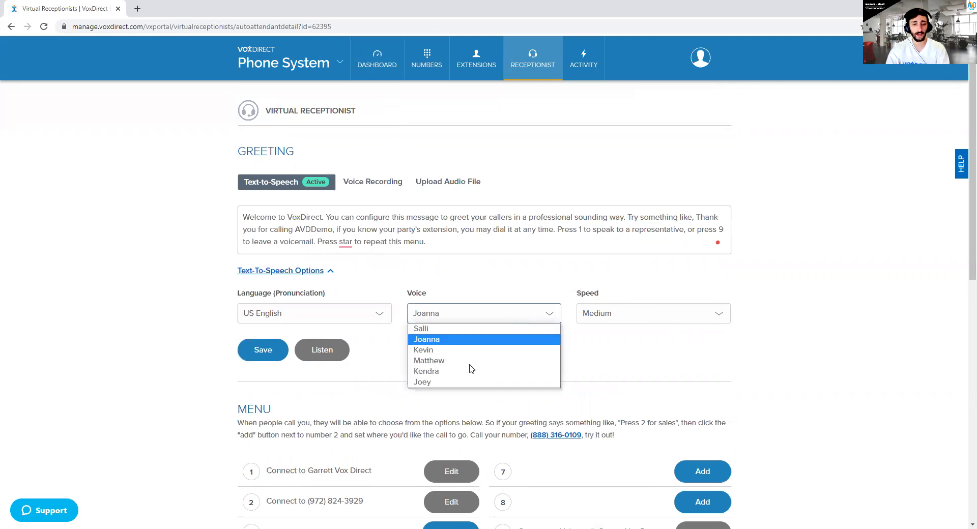
pyautogui.press('Down')
pyautogui.press('Down')
pyautogui.press('Down')
pyautogui.press('Down')
pyautogui.press('Up')
pyautogui.press('Up')
pyautogui.press('Up')
pyautogui.press('Up')
pyautogui.press('Up')
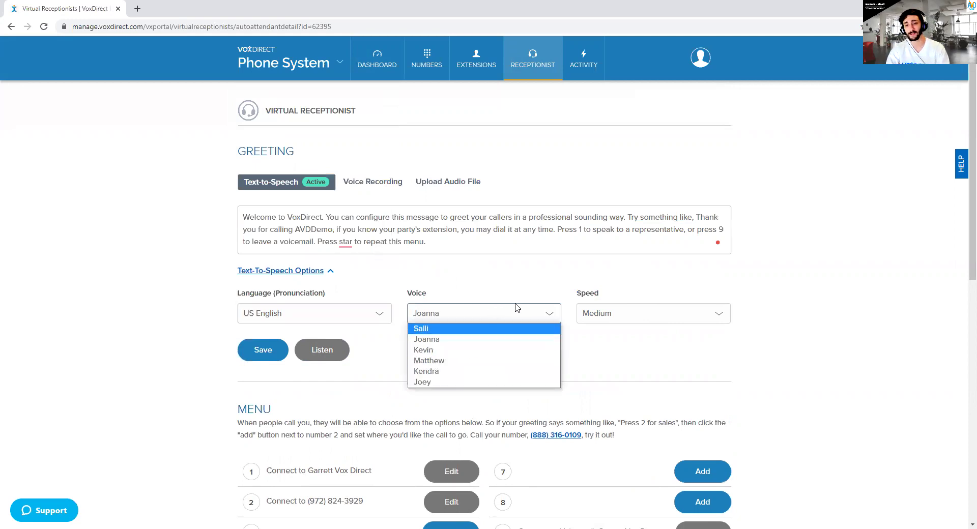
pyautogui.click(548, 313)
pyautogui.click(616, 319)
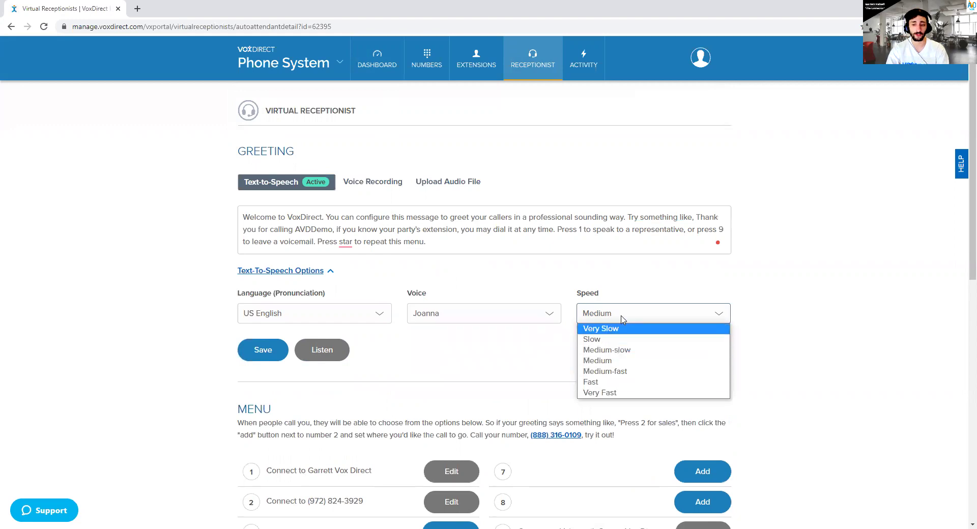
pyautogui.click(622, 318)
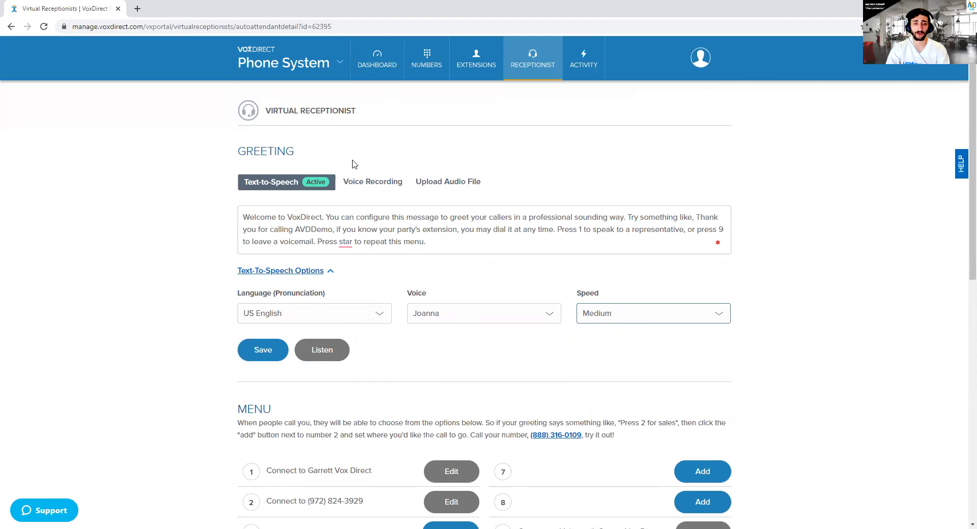
# - View the voice recording greeting option with its call-to-record dialog, and the audio file upload option
pyautogui.click(371, 183)
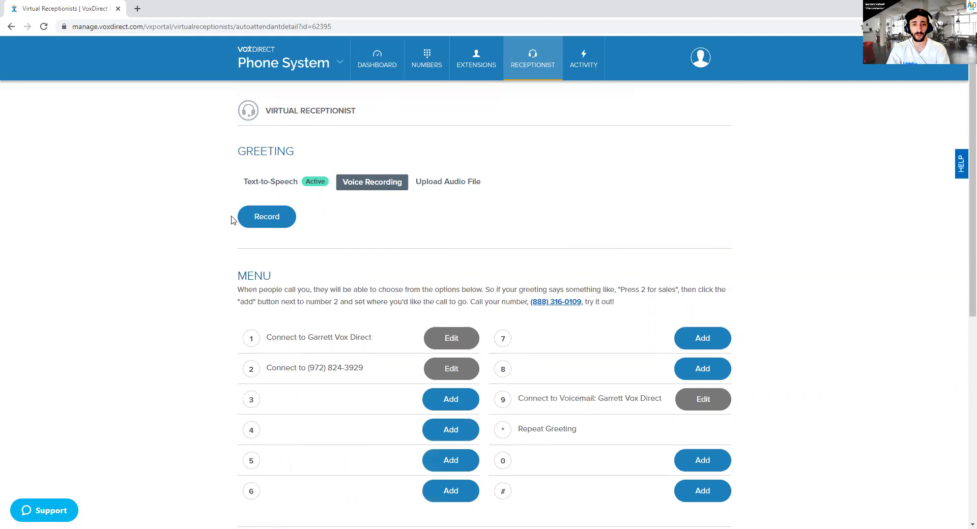
pyautogui.click(267, 222)
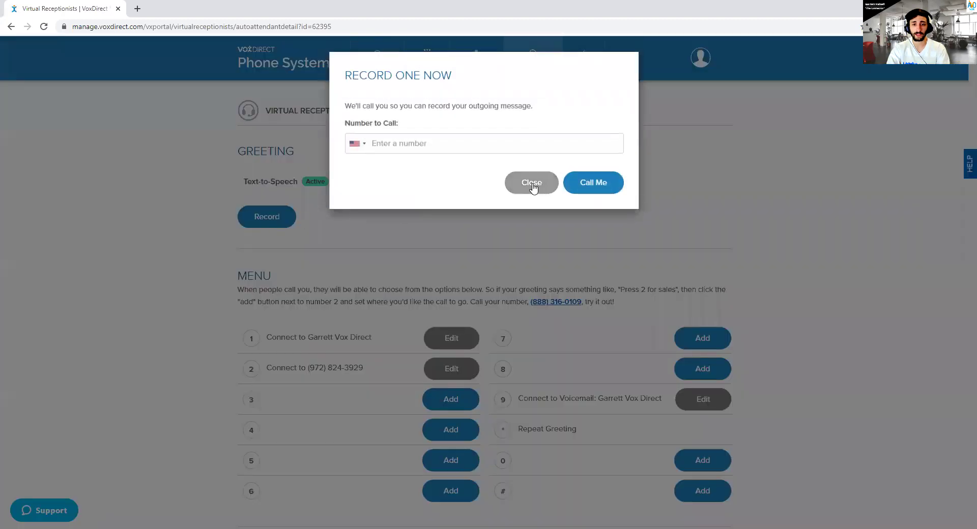
pyautogui.click(532, 183)
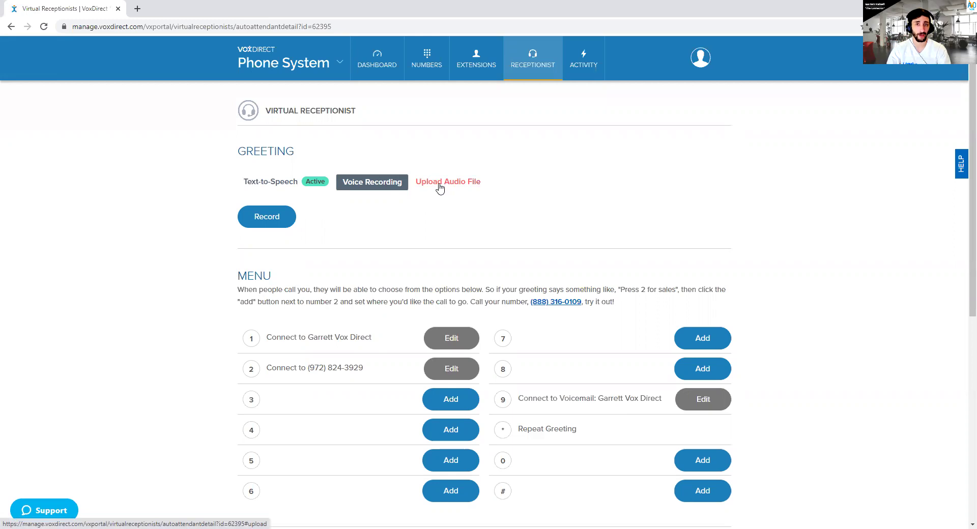
pyautogui.click(439, 187)
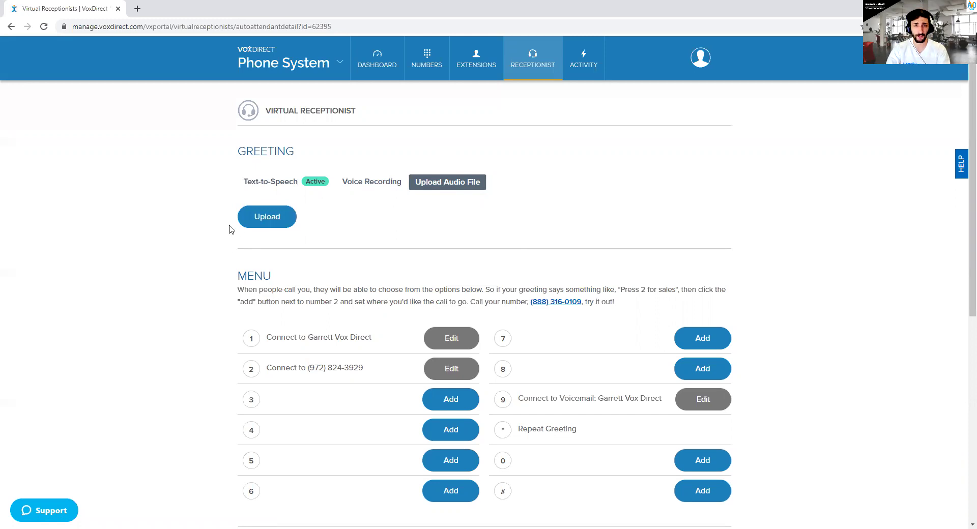
# - Look over the receptionist's keypad menu and no-input options, and return to the text-to-speech greeting
pyautogui.scroll(-2, 219, 222)
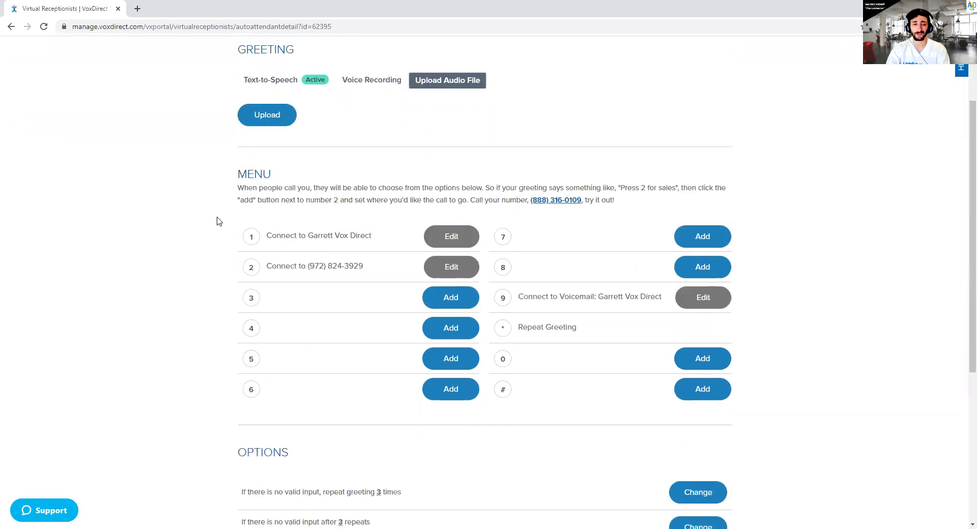
pyautogui.scroll(-2, 219, 222)
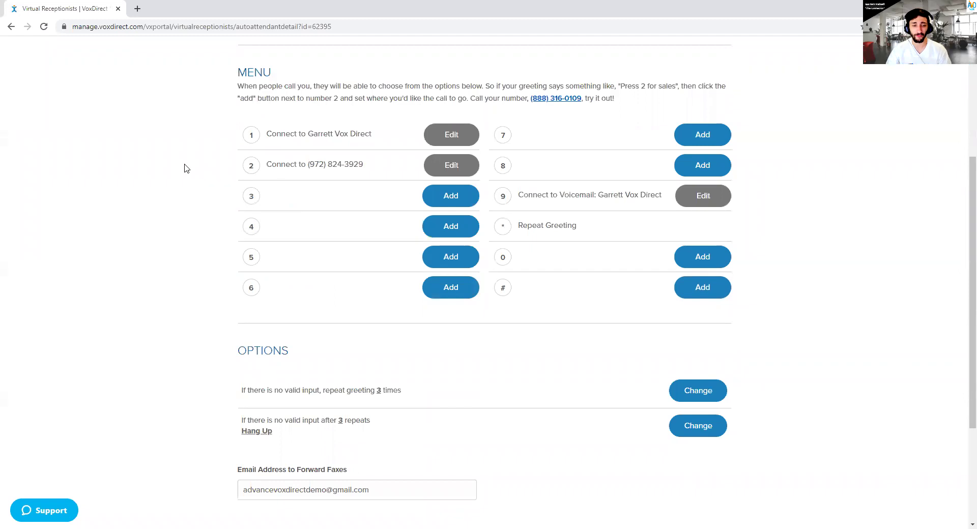
pyautogui.scroll(1, 231, 178)
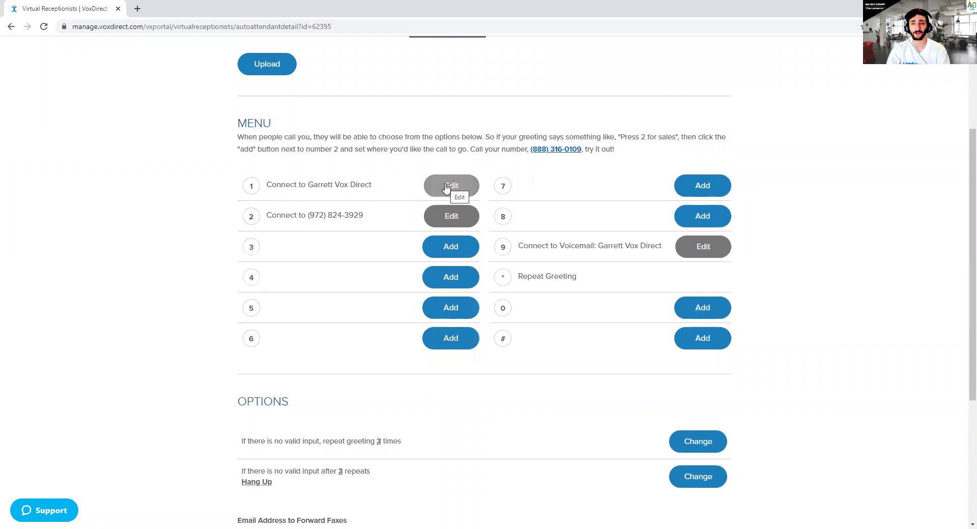
pyautogui.scroll(5, 446, 187)
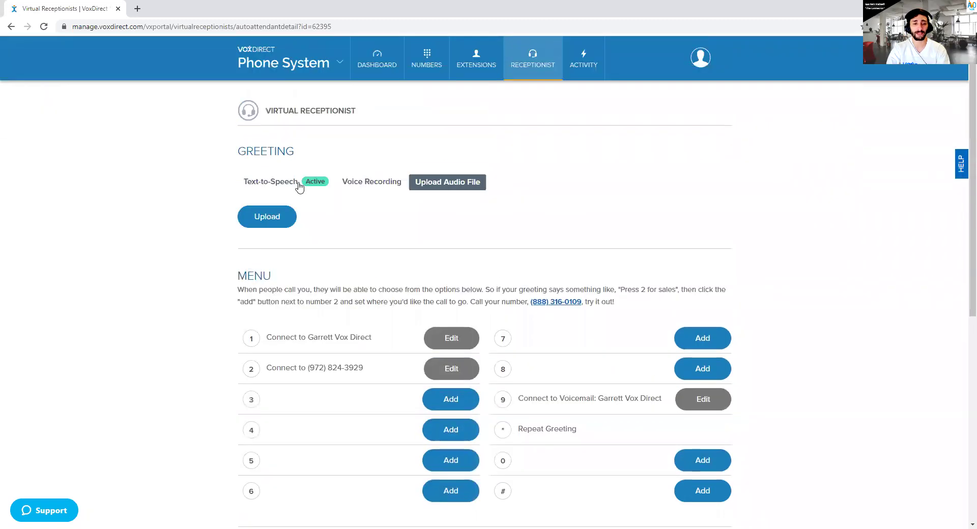
pyautogui.click(292, 183)
# - Examine the action types for menu key 1, including Connect To Phone Number and Connect To Voicemail, and close without saving
pyautogui.scroll(-3, 550, 232)
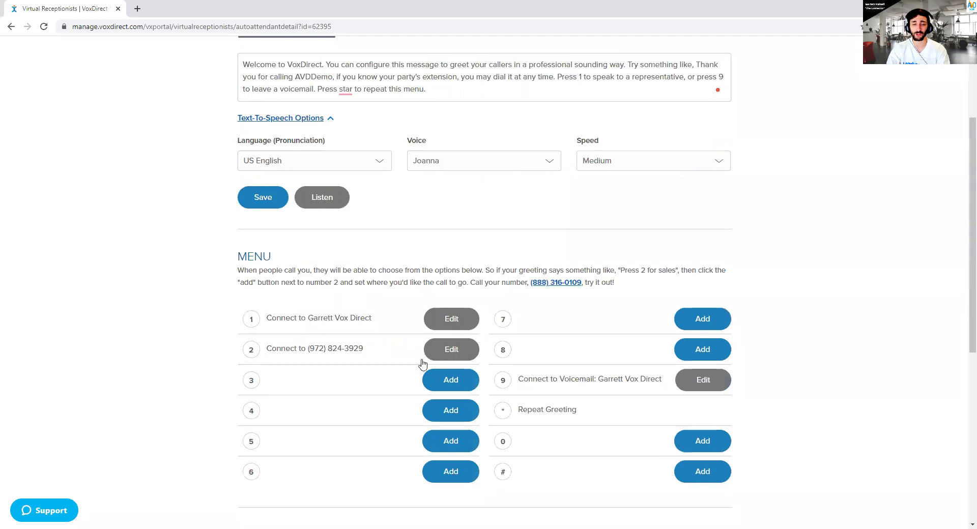
pyautogui.scroll(-1, 391, 310)
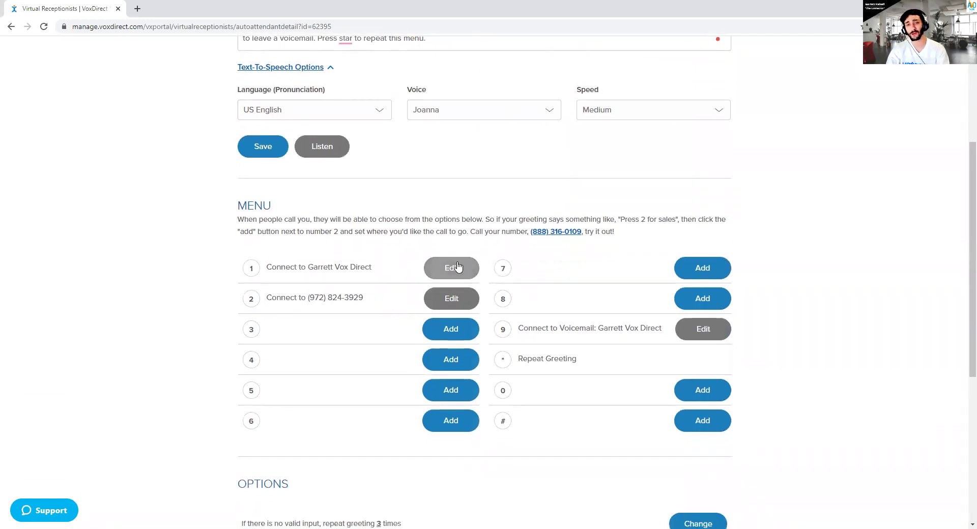
pyautogui.click(457, 265)
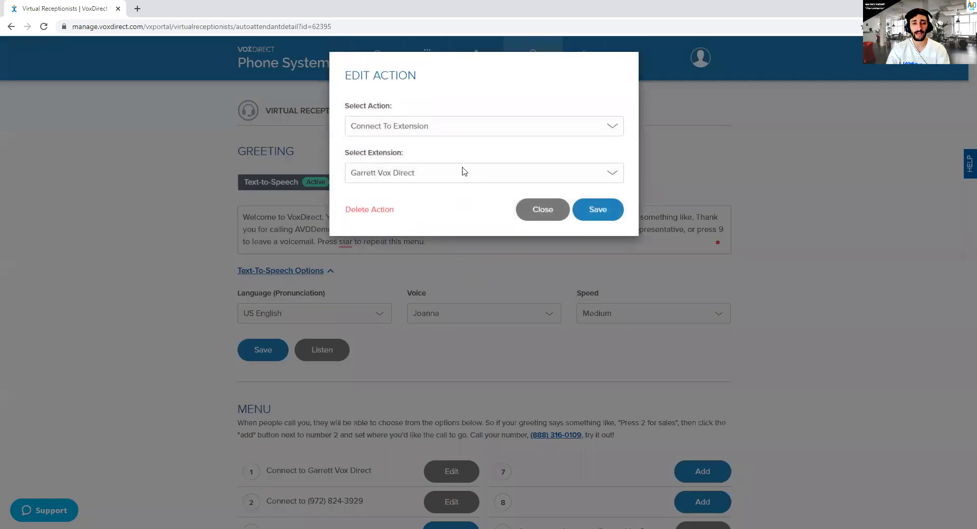
pyautogui.click(451, 132)
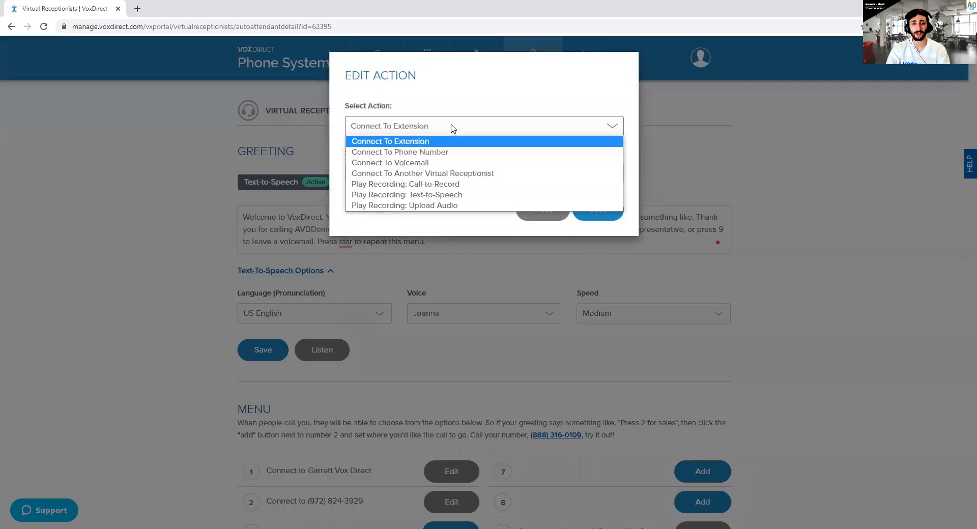
pyautogui.click(430, 157)
pyautogui.click(410, 173)
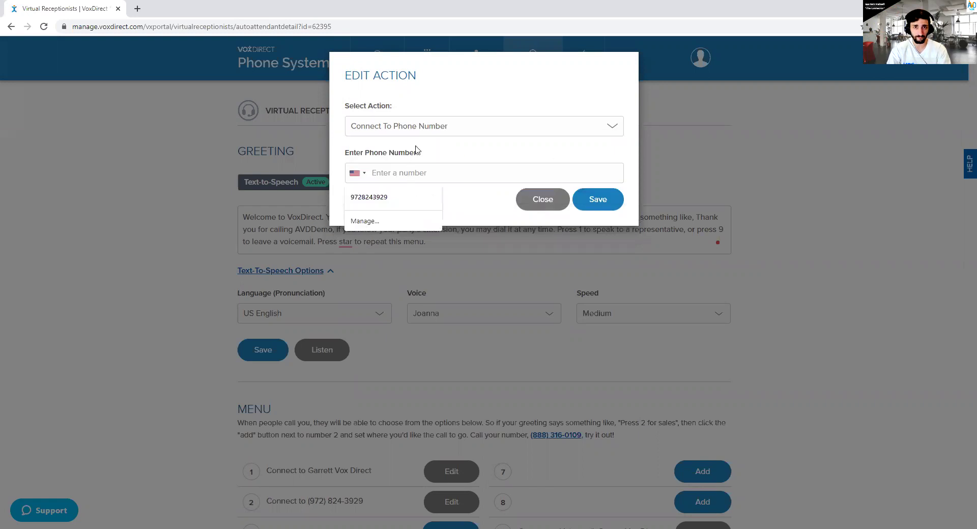
pyautogui.click(417, 130)
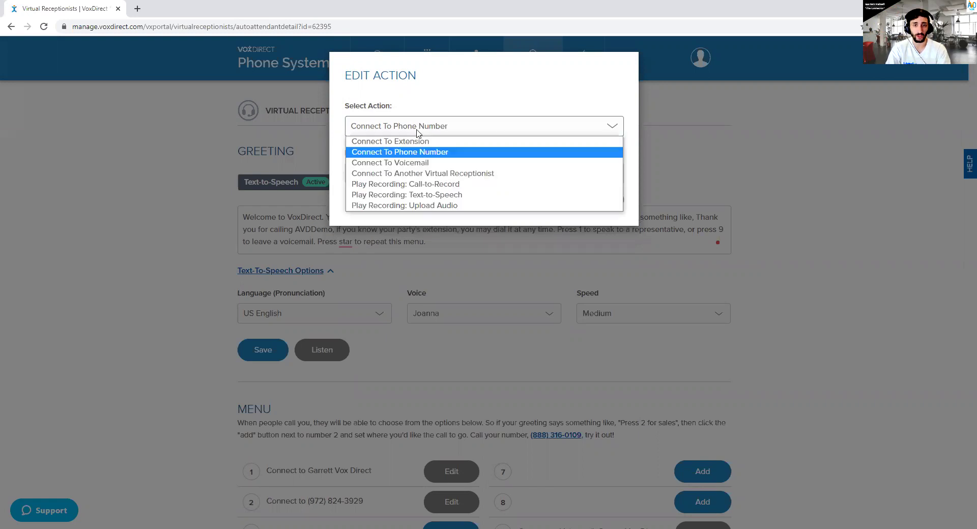
pyautogui.click(410, 163)
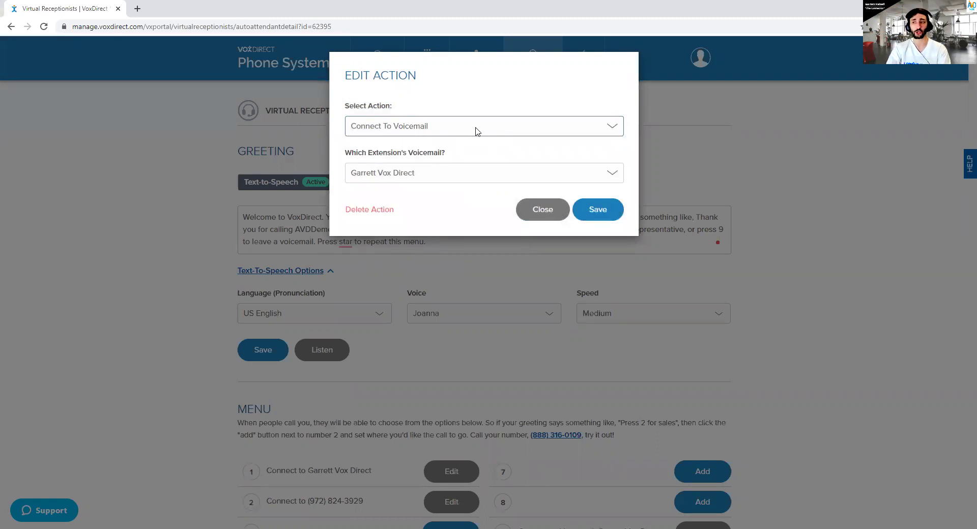
pyautogui.click(529, 209)
# - Reopen the action for menu key 1 and review the available action types, keeping Connect To Extension
pyautogui.scroll(-2, 268, 424)
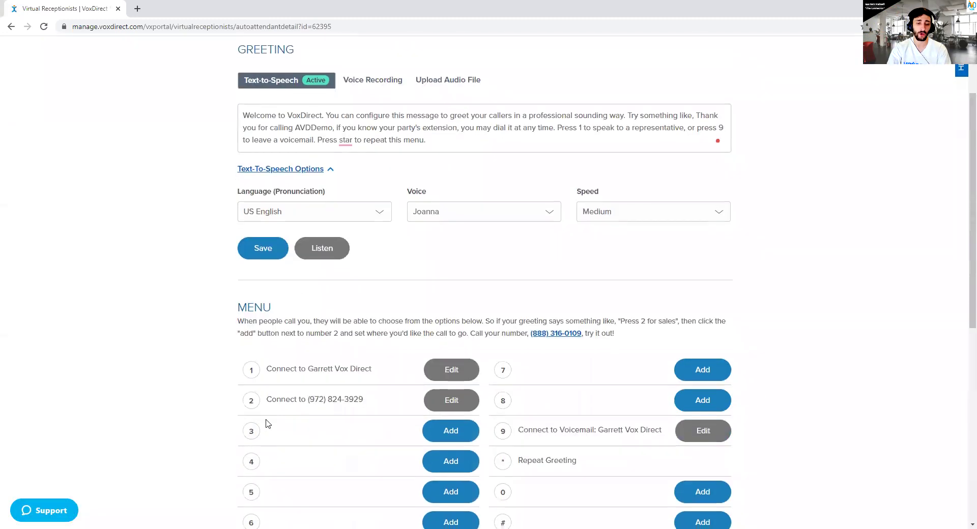
pyautogui.click(441, 370)
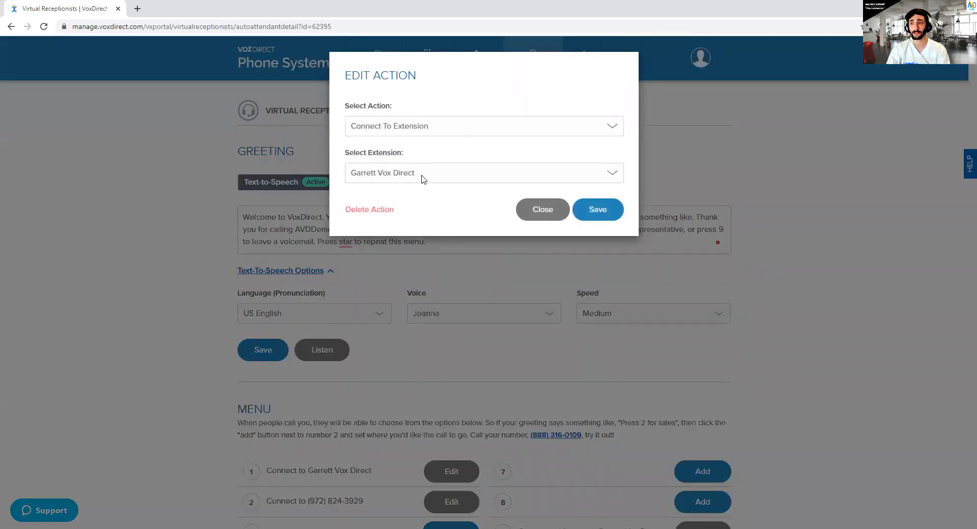
pyautogui.click(421, 178)
pyautogui.click(447, 133)
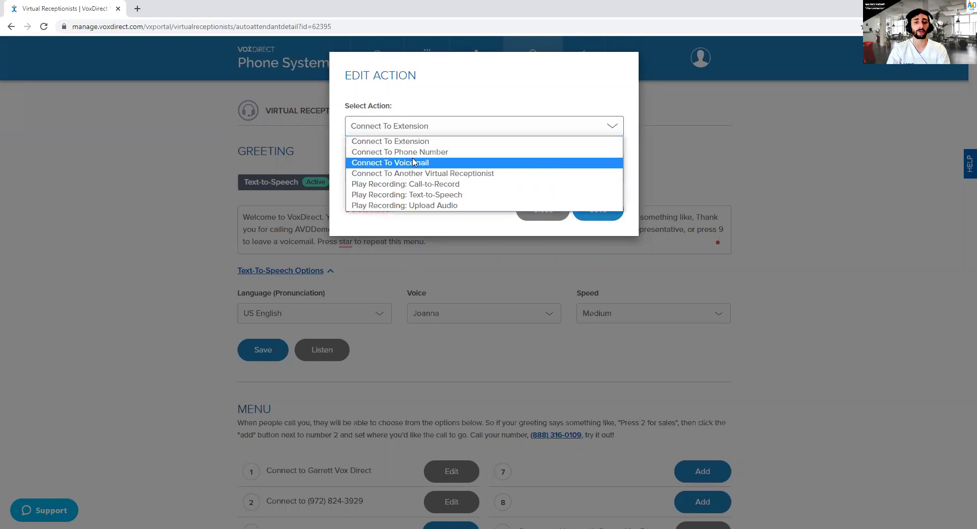
pyautogui.click(455, 127)
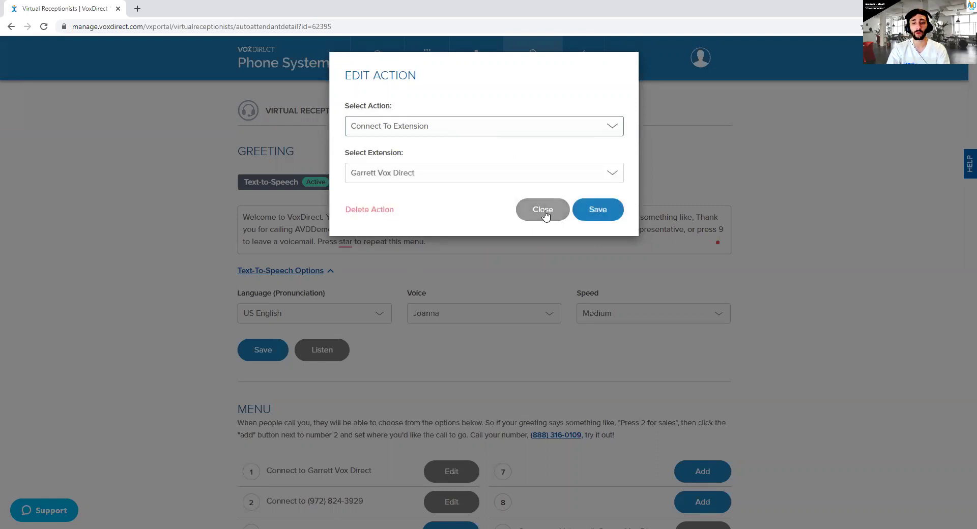
# - Preview the Connect To Another Virtual Receptionist action for menu key 1 and check which receptionists can be chosen
pyautogui.click(469, 127)
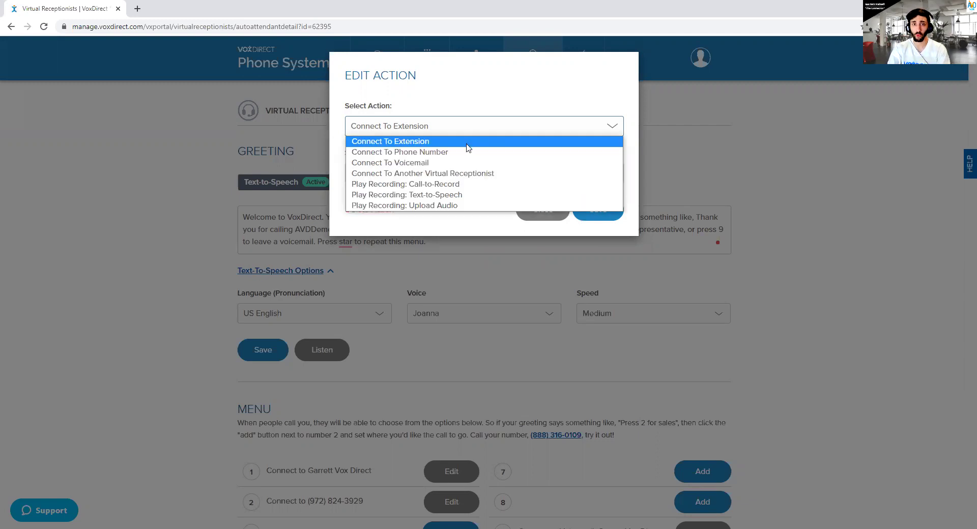
pyautogui.click(470, 174)
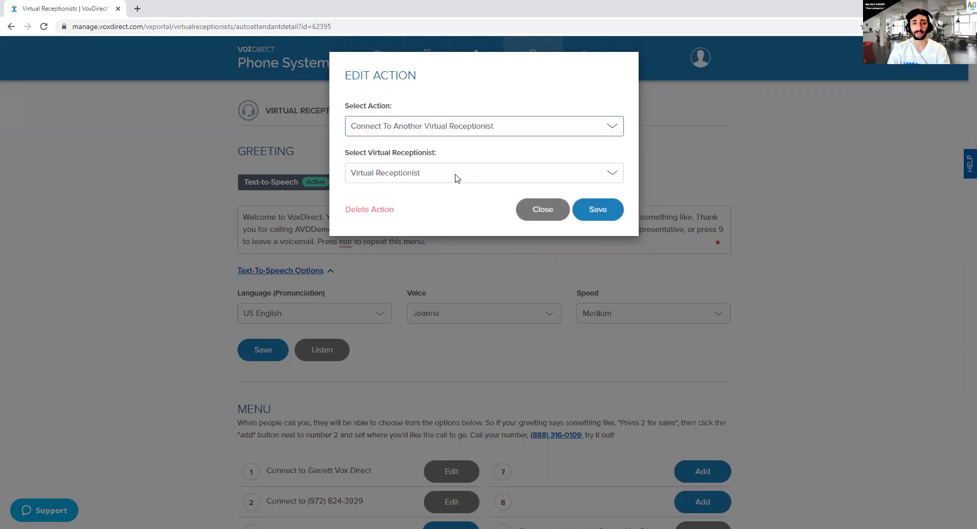
pyautogui.click(456, 174)
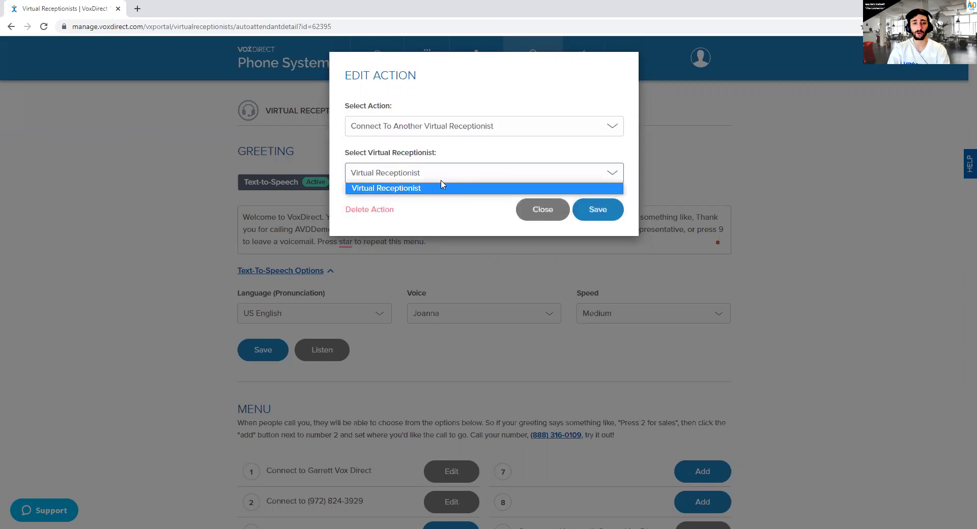
pyautogui.click(552, 175)
pyautogui.click(549, 127)
pyautogui.click(572, 131)
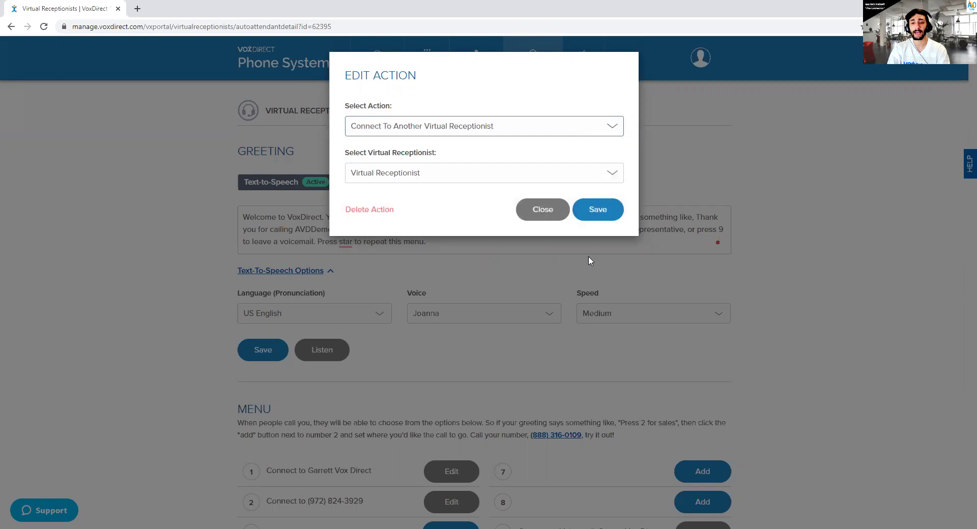
pyautogui.click(536, 131)
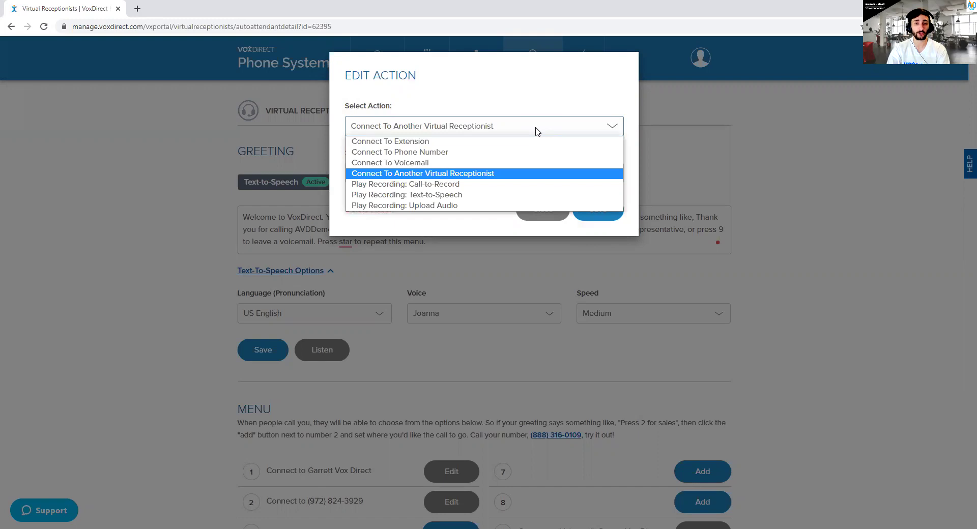
# - Preview the Play Recording: Call-to-Record action for menu key 1, review the recording action types, and close without saving
pyautogui.click(428, 187)
pyautogui.click(458, 130)
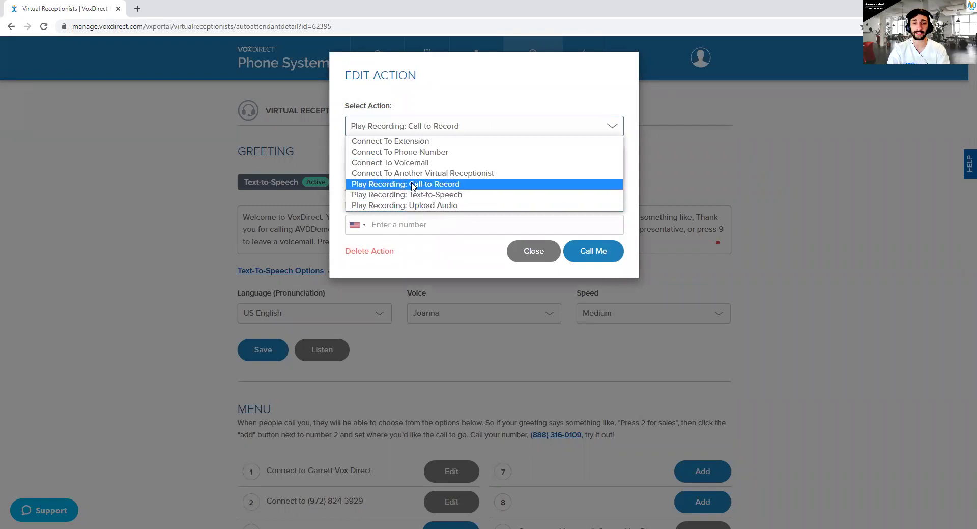
pyautogui.click(472, 127)
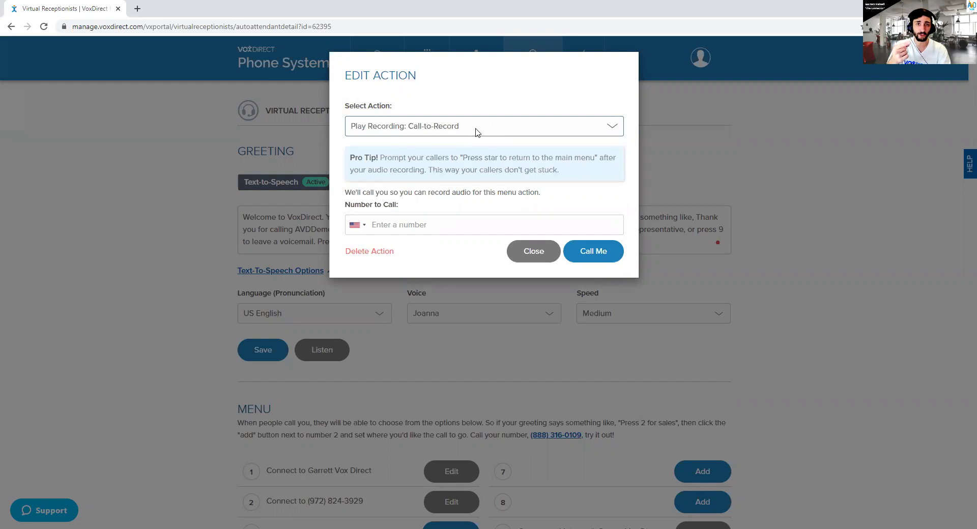
pyautogui.click(486, 126)
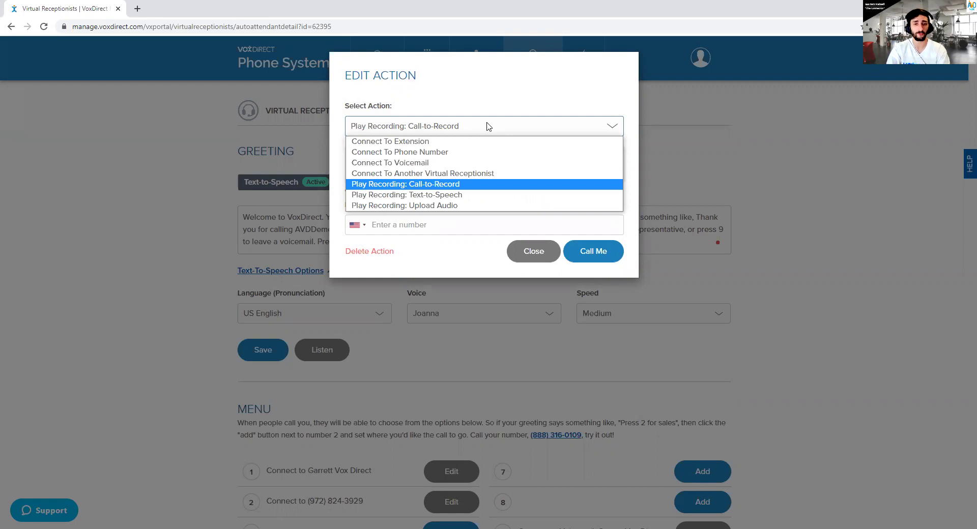
pyautogui.click(488, 126)
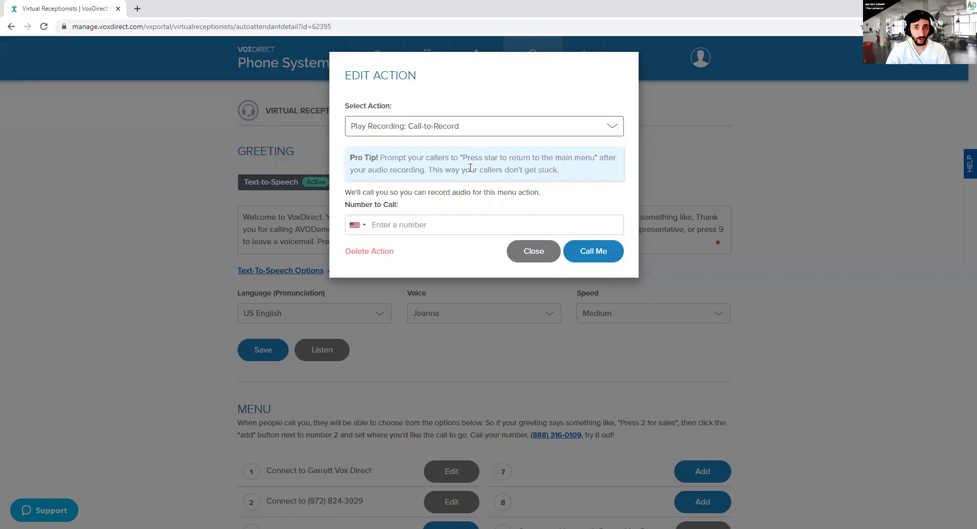
pyautogui.click(548, 259)
# - Look over the keypad menu and view the new-action dialog for unassigned keys, including #, without adding an action
pyautogui.scroll(-3, 240, 184)
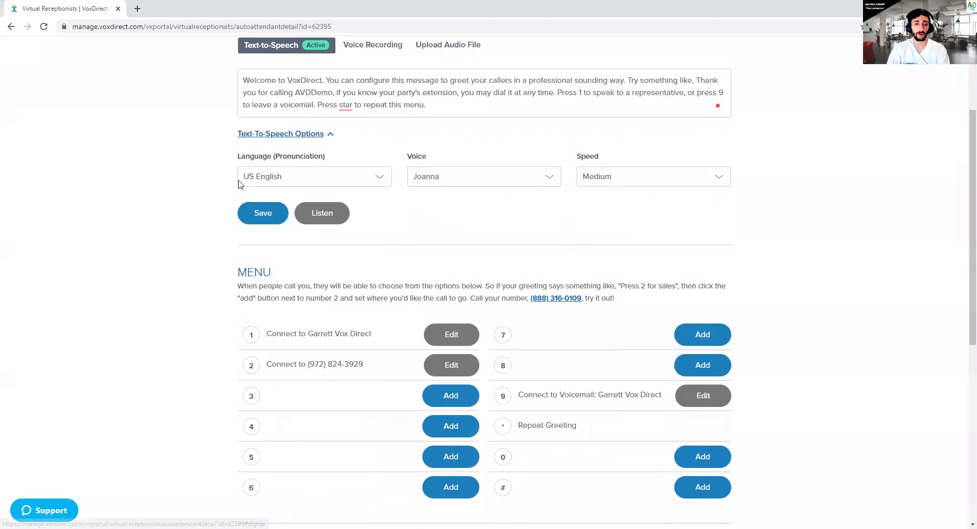
pyautogui.scroll(-1, 201, 208)
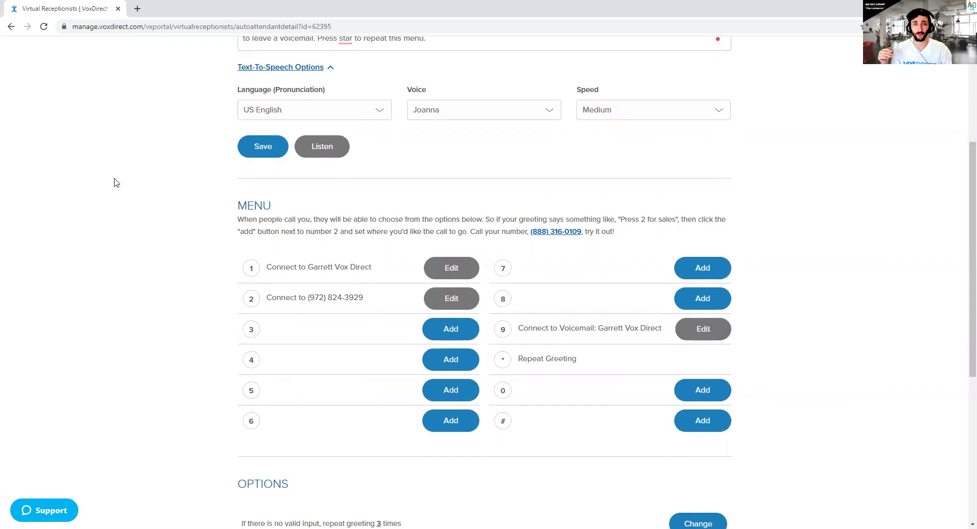
pyautogui.scroll(-3, 135, 183)
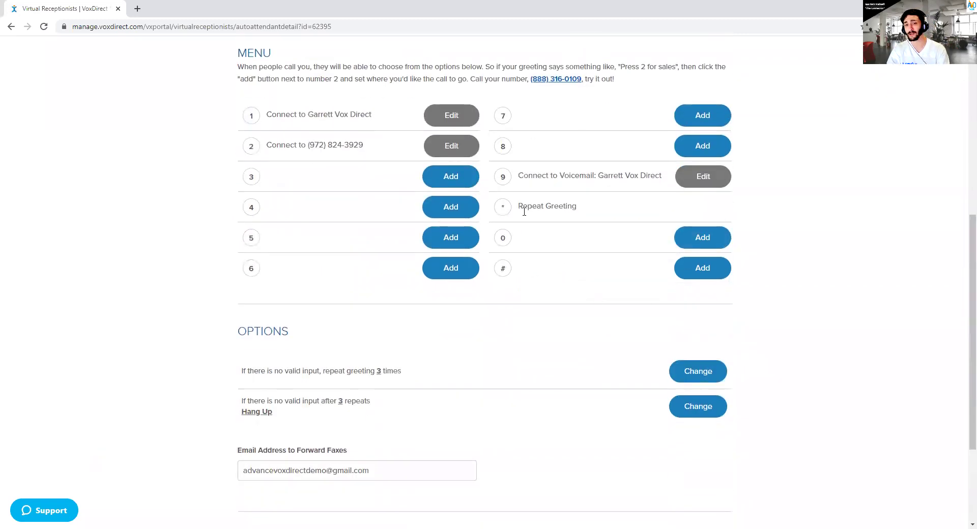
pyautogui.scroll(-2, 564, 198)
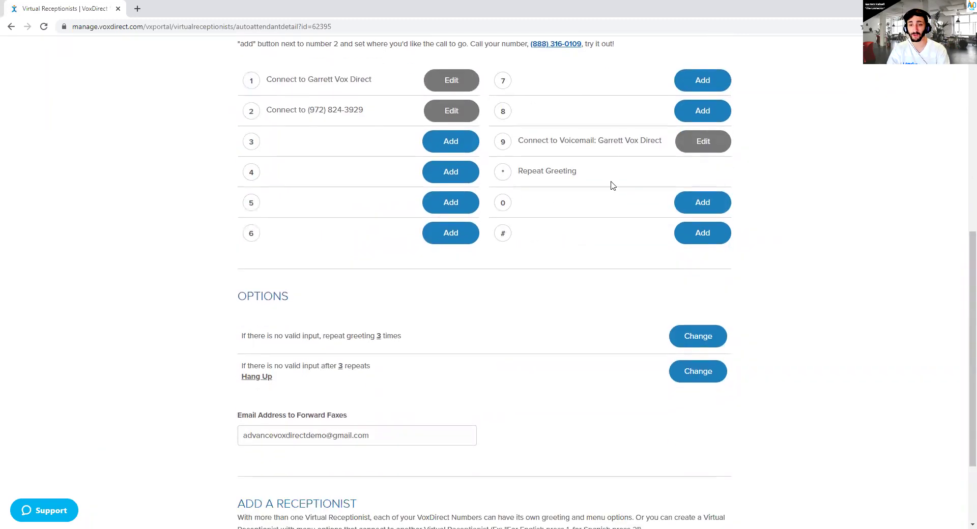
pyautogui.click(696, 171)
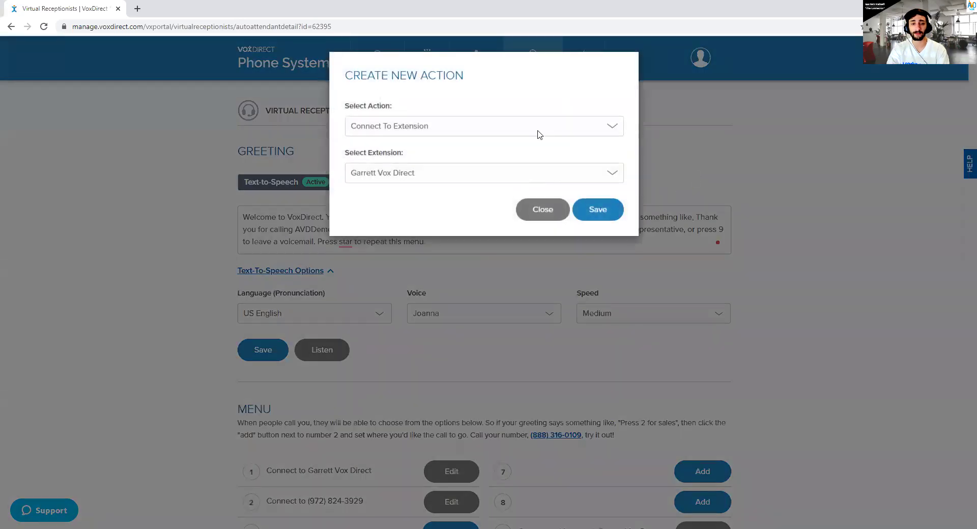
pyautogui.click(537, 203)
pyautogui.scroll(-7, 702, 305)
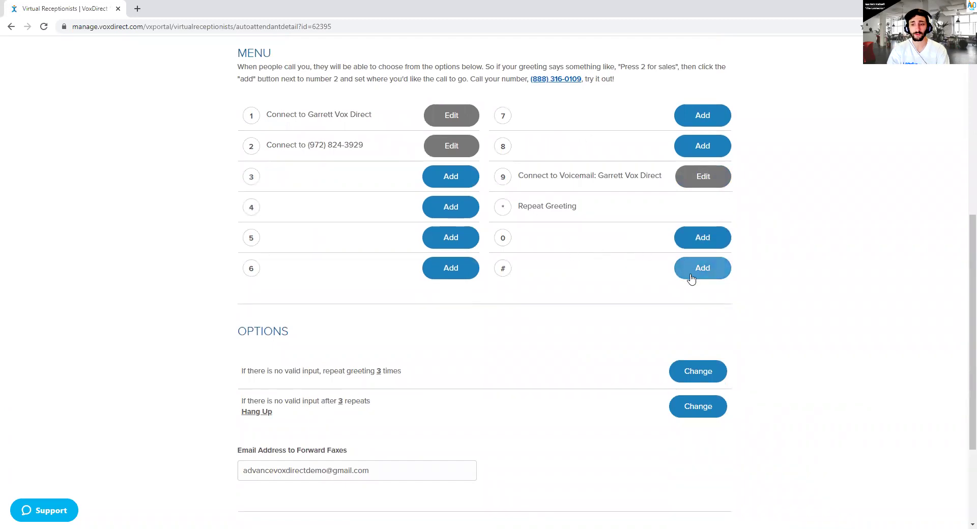
pyautogui.click(697, 277)
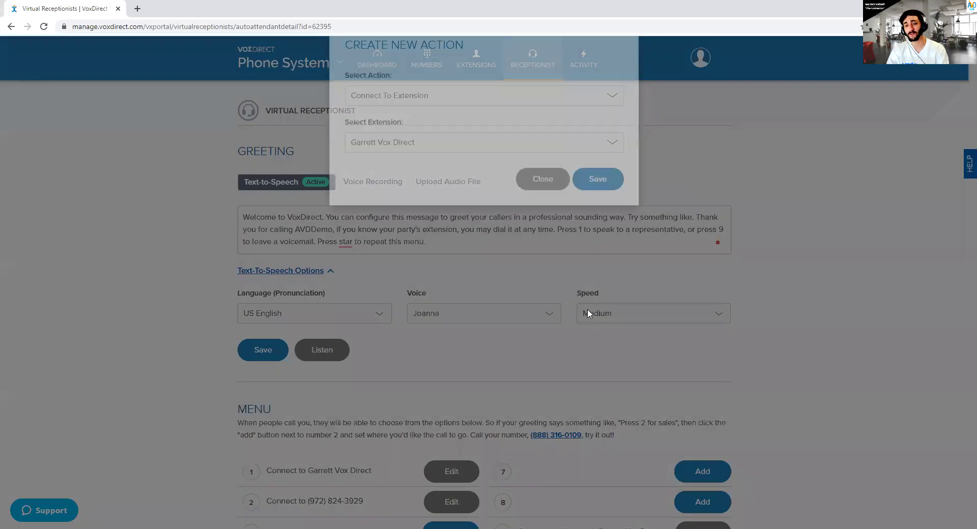
pyautogui.click(541, 209)
# - Review the no-valid-input options and examine the choices for how many times the greeting repeats, without changing the setting
pyautogui.scroll(-2, 528, 273)
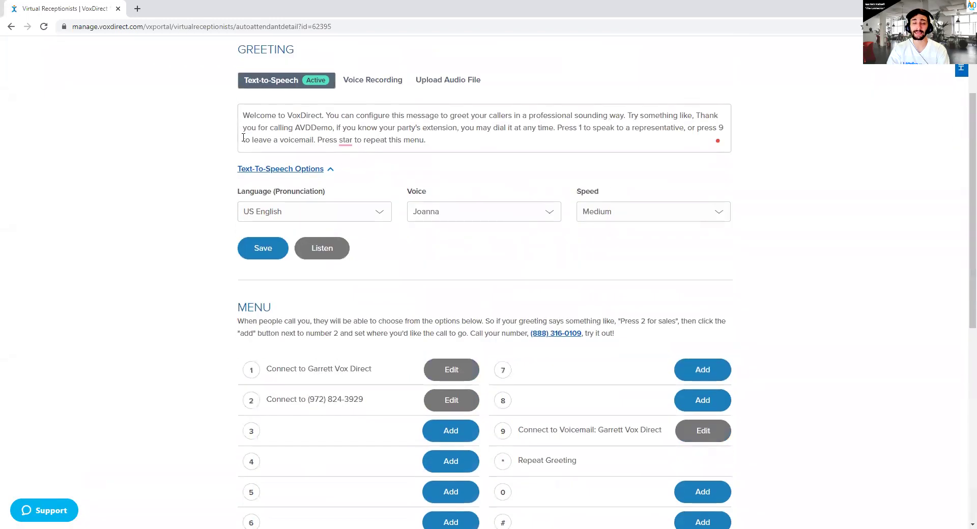
pyautogui.scroll(-4, 219, 185)
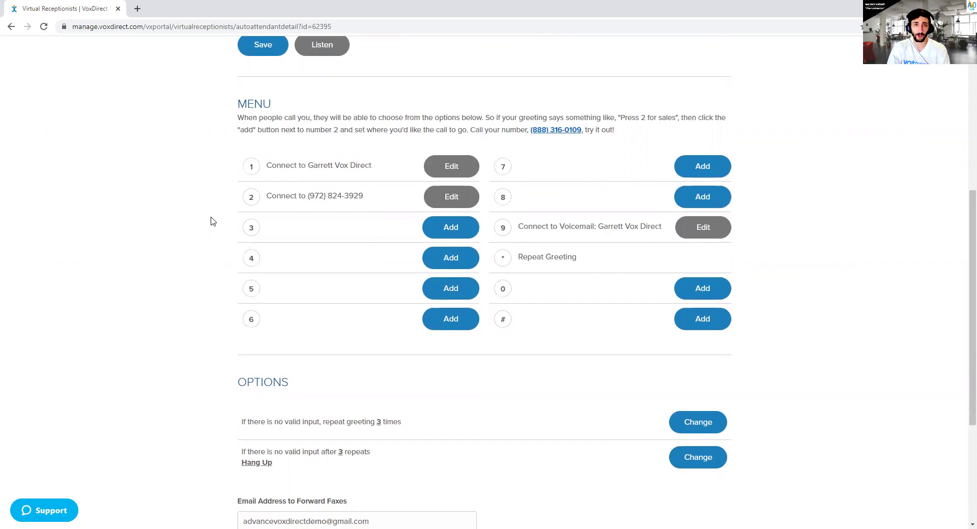
pyautogui.scroll(-4, 213, 221)
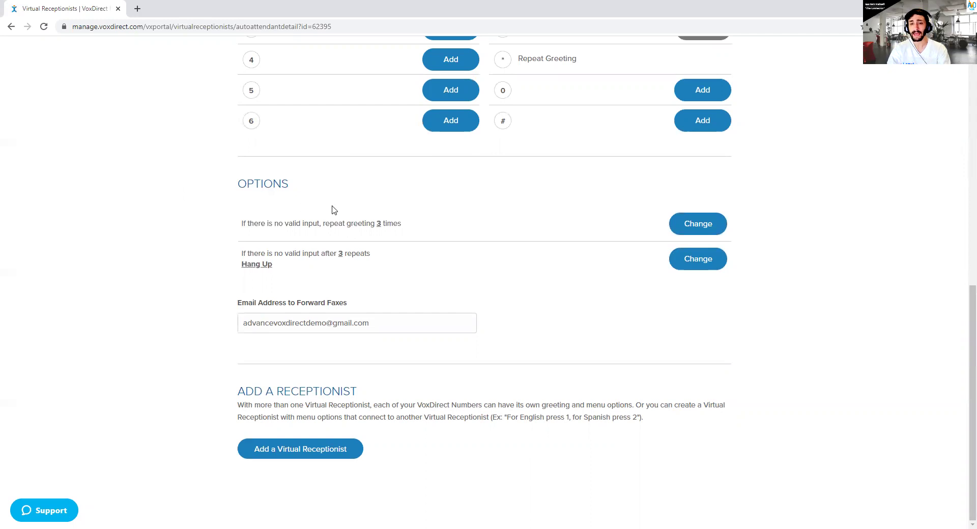
pyautogui.moveTo(238, 188); pyautogui.dragTo(399, 212)
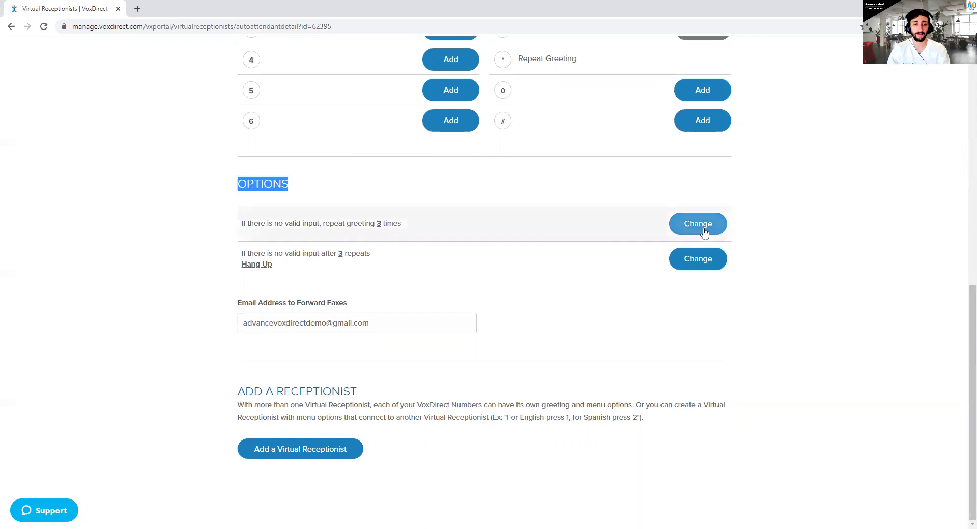
pyautogui.click(698, 224)
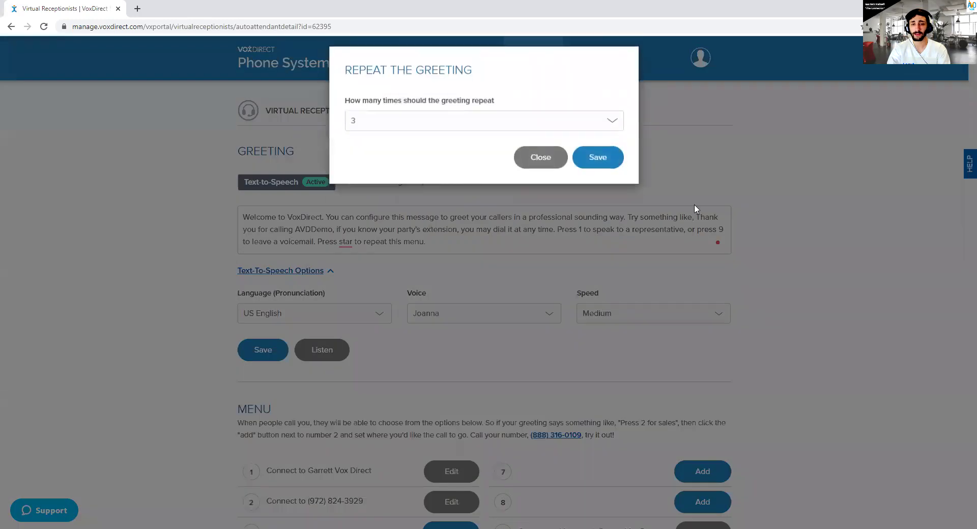
pyautogui.click(539, 162)
pyautogui.scroll(-2, 712, 386)
pyautogui.scroll(-8, 712, 386)
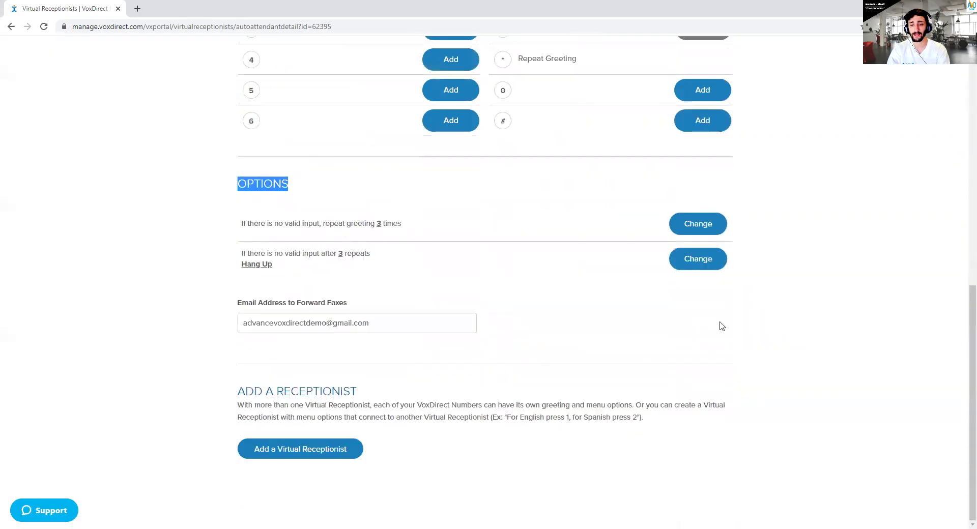
pyautogui.click(697, 224)
pyautogui.click(600, 129)
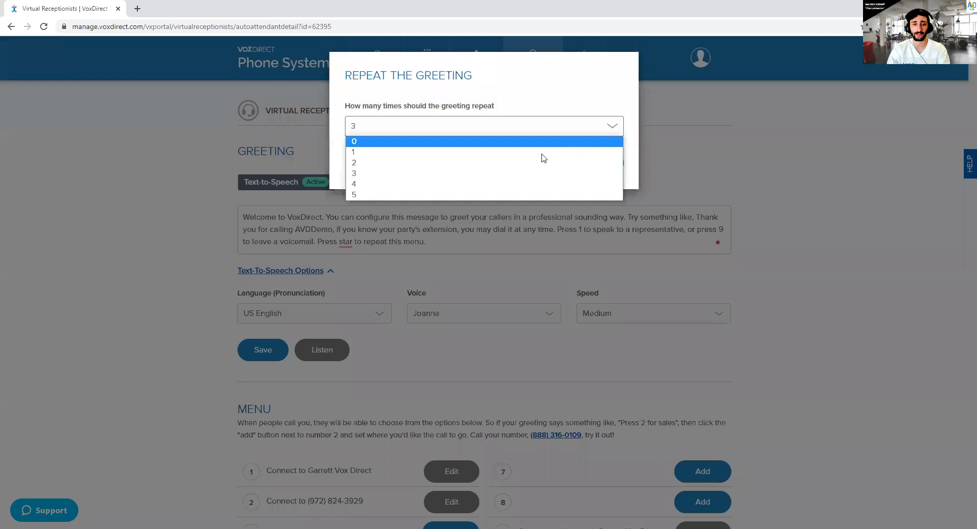
pyautogui.click(595, 136)
pyautogui.click(557, 170)
pyautogui.scroll(-10, 560, 268)
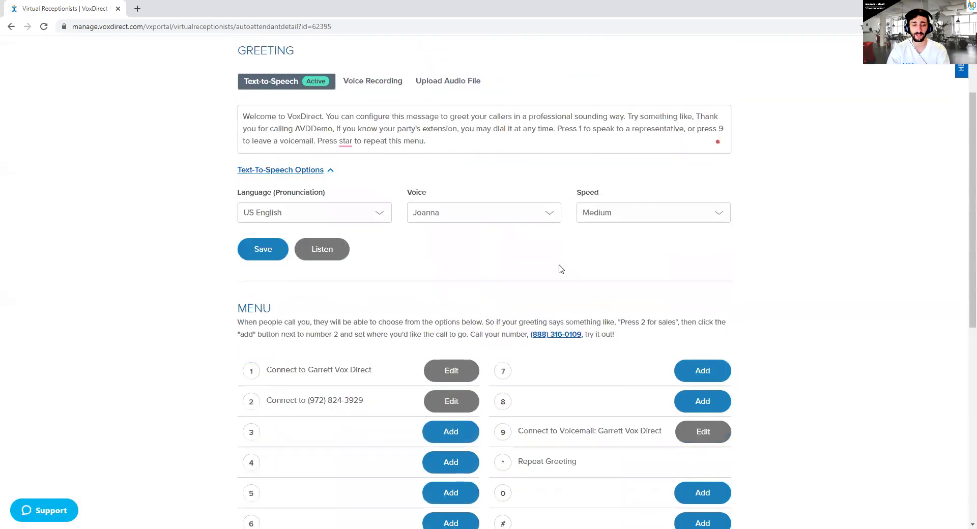
# - Examine the action types available when there is no valid input after the repeats, and close without changing Hang Up
pyautogui.click(691, 260)
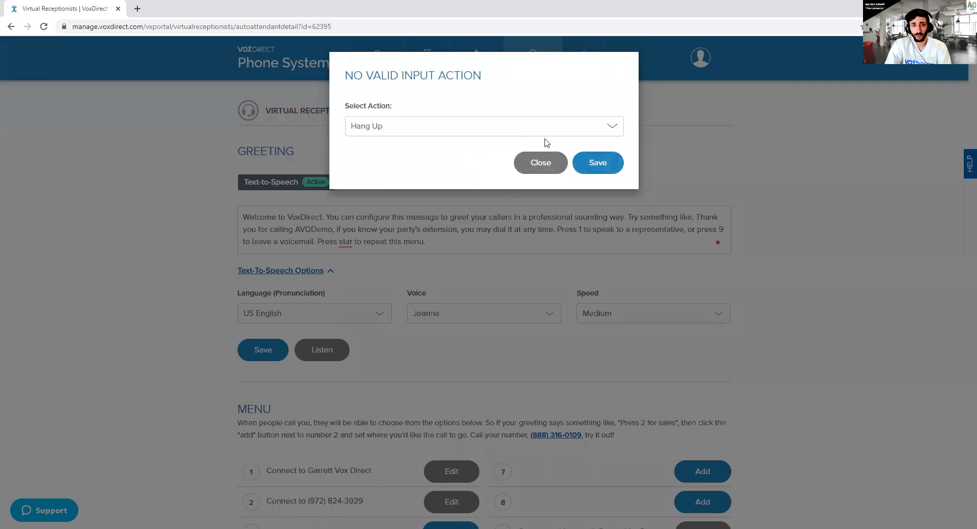
pyautogui.click(524, 126)
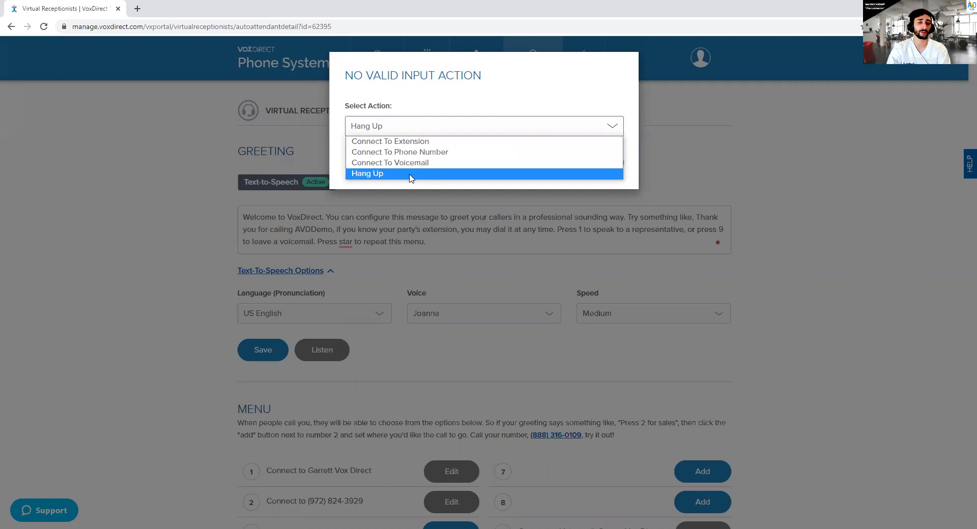
pyautogui.click(447, 129)
pyautogui.click(538, 161)
# - View the email address field for forwarding faxes, leaving its value as it is
pyautogui.scroll(-10, 429, 218)
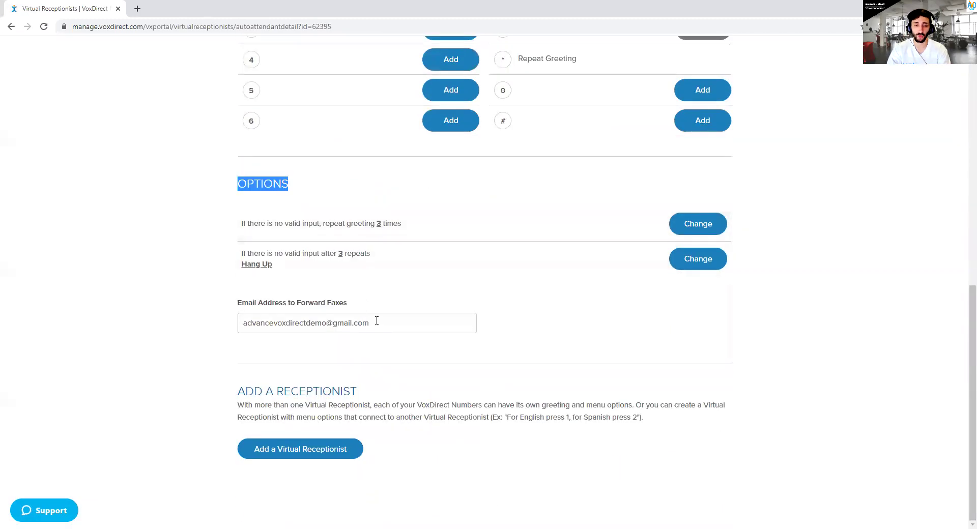
pyautogui.moveTo(368, 322); pyautogui.dragTo(183, 321)
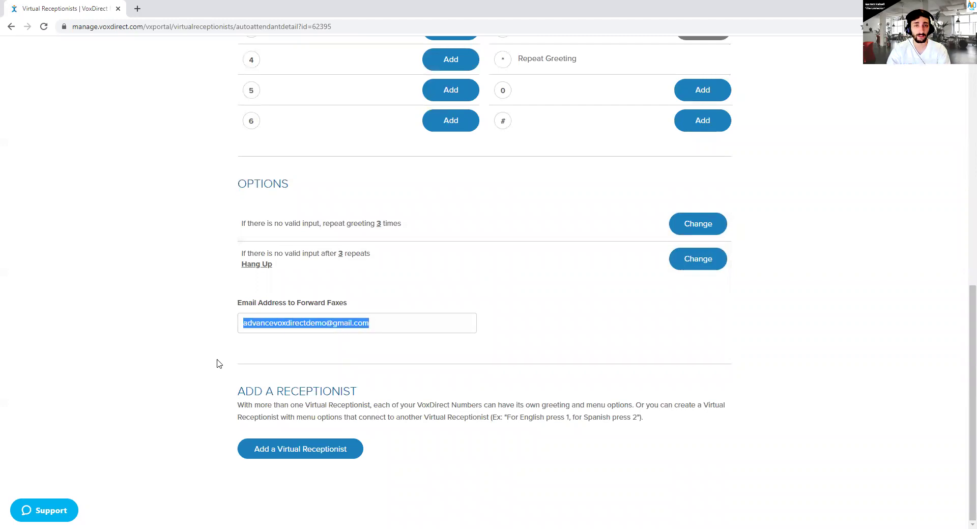
pyautogui.click(190, 321)
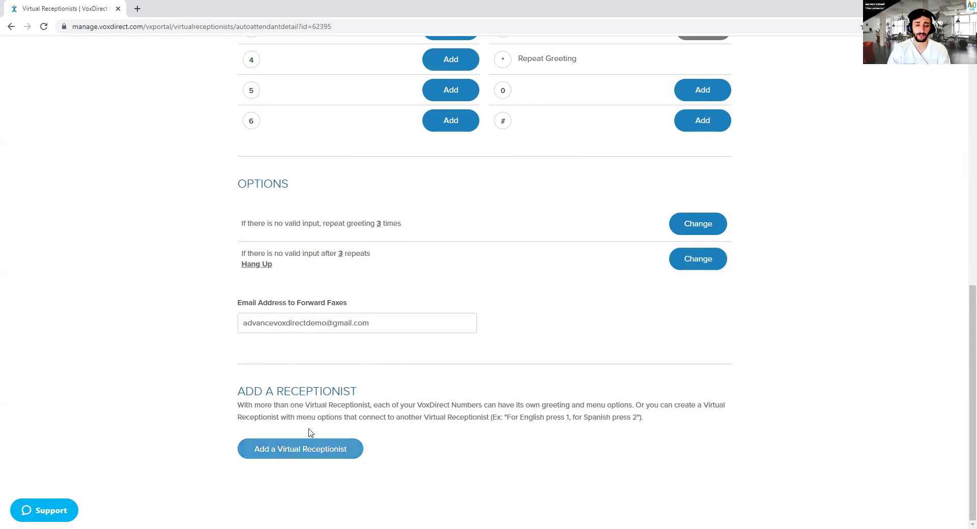
# - Try to add another virtual receptionist from the site's main navigation
pyautogui.scroll(10, 309, 431)
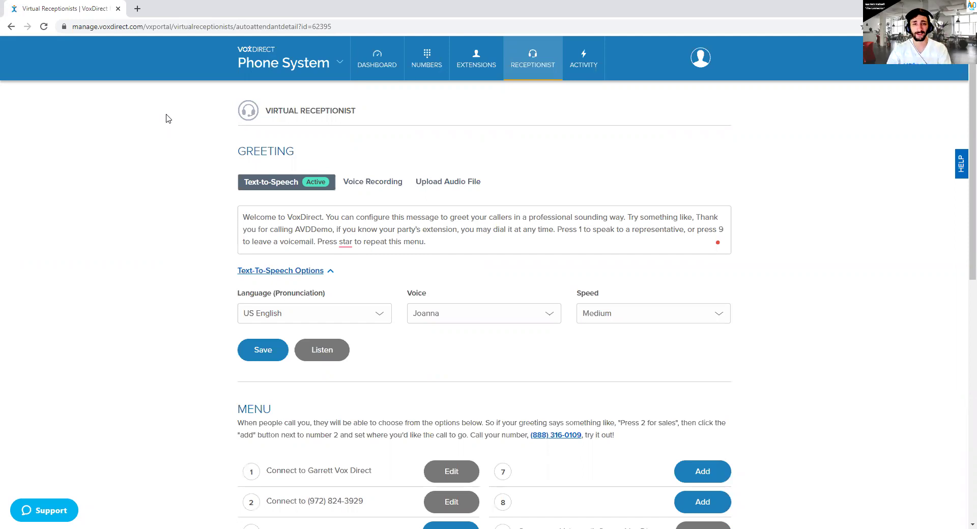
pyautogui.moveTo(491, 49)
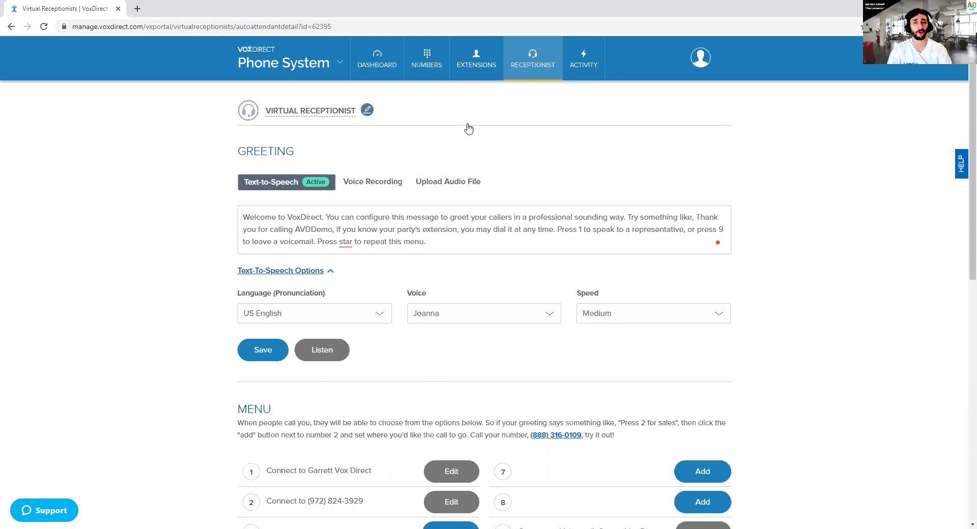
pyautogui.moveTo(542, 68)
pyautogui.click(524, 111)
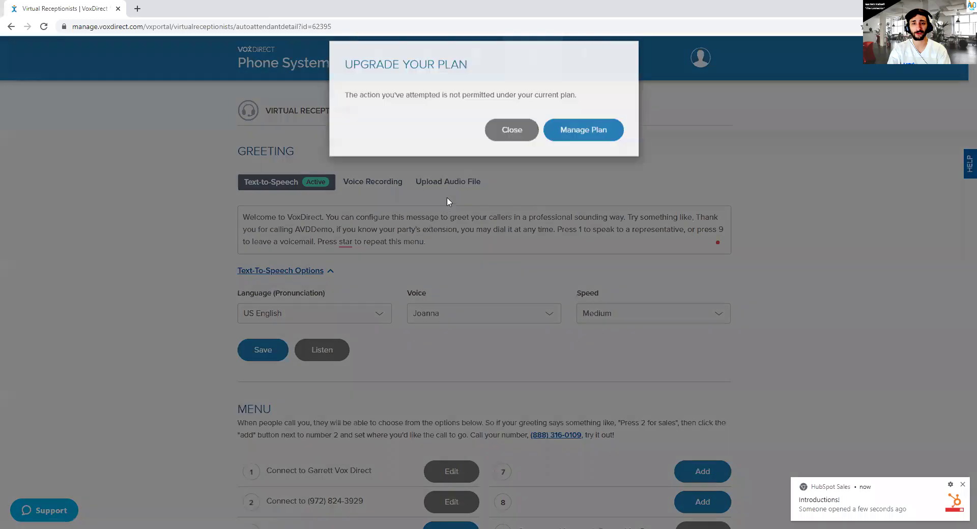